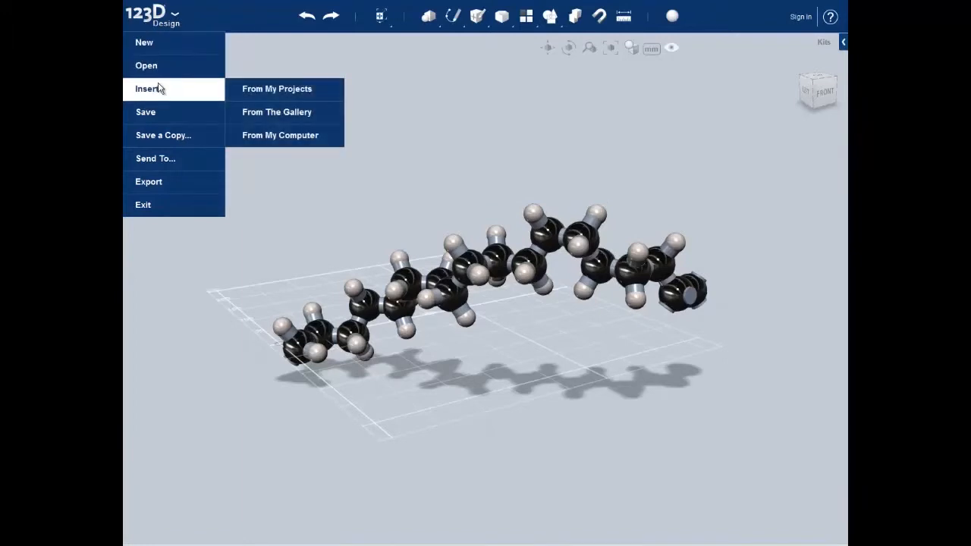
Insert the oxygen model from the 123d Design Molecule Kit folder on the computer
{"action": "left_click", "coordinate": [254, 135]}
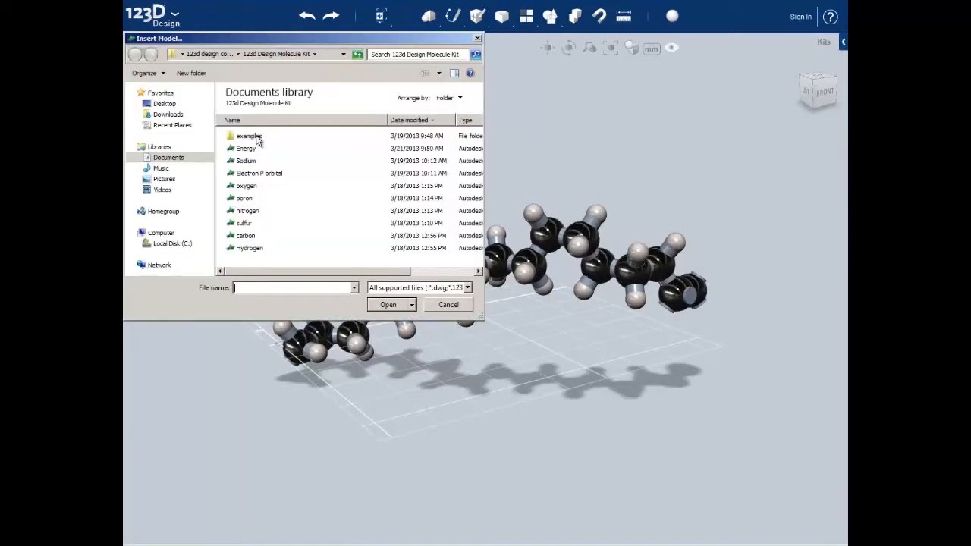
{"action": "left_click", "coordinate": [245, 188]}
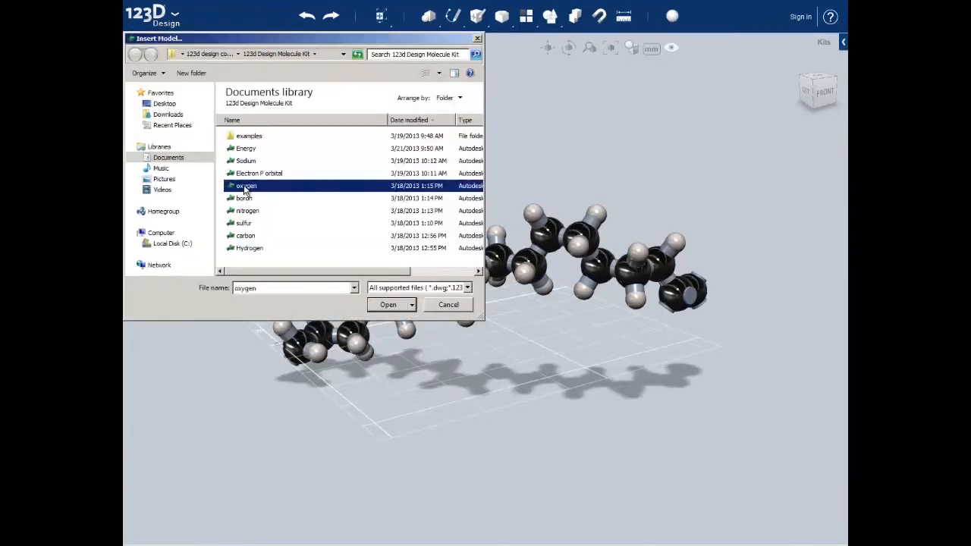
{"action": "left_click", "coordinate": [386, 305]}
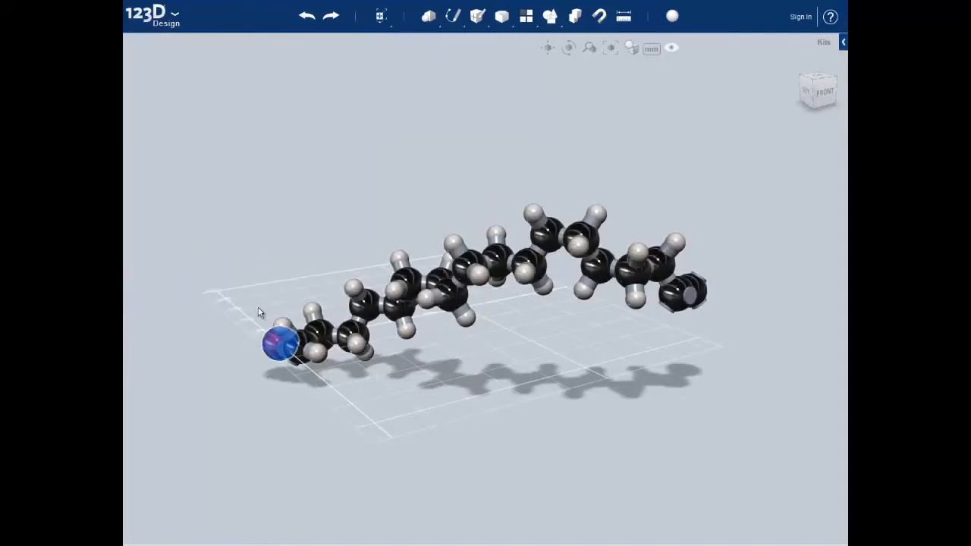
Move the inserted oxygen atom across the grid to beneath the far end of the chain, where the carbons have open bond faces
{"action": "left_click", "coordinate": [382, 43]}
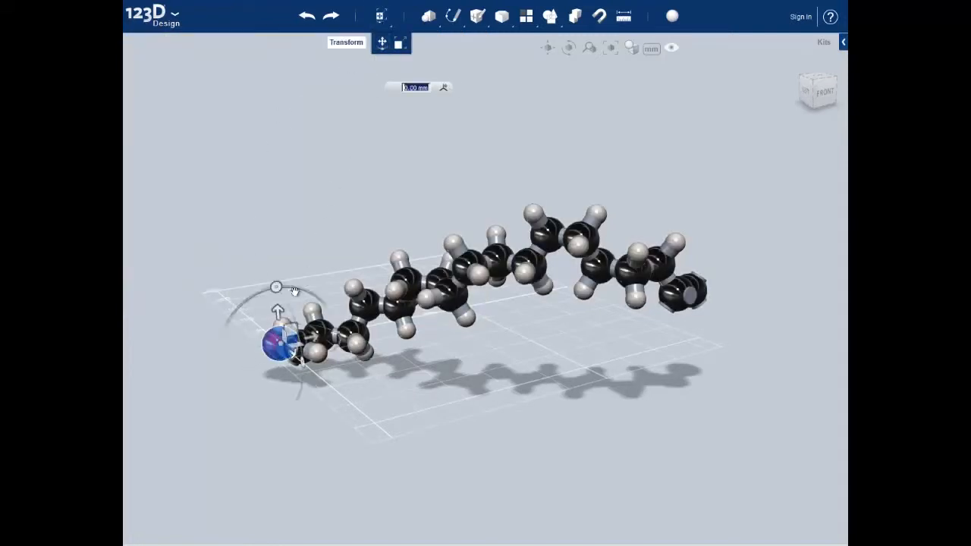
{"action": "left_click_drag", "start_coordinate": [299, 355], "coordinate": [554, 368]}
{"action": "mouse_move", "coordinate": [665, 367]}
{"action": "left_mouse_down"}
{"action": "mouse_move", "coordinate": [666, 352]}
{"action": "mouse_move", "coordinate": [666, 362]}
{"action": "left_mouse_up"}
Rotate the oxygen atom, finishing with a turn of about 56 degrees, so one bond face points up toward the end carbons
{"action": "right_click_drag", "start_coordinate": [689, 439], "coordinate": [629, 433]}
{"action": "scroll", "coordinate": [628, 434], "scroll_direction": "up", "scroll_amount": 5}
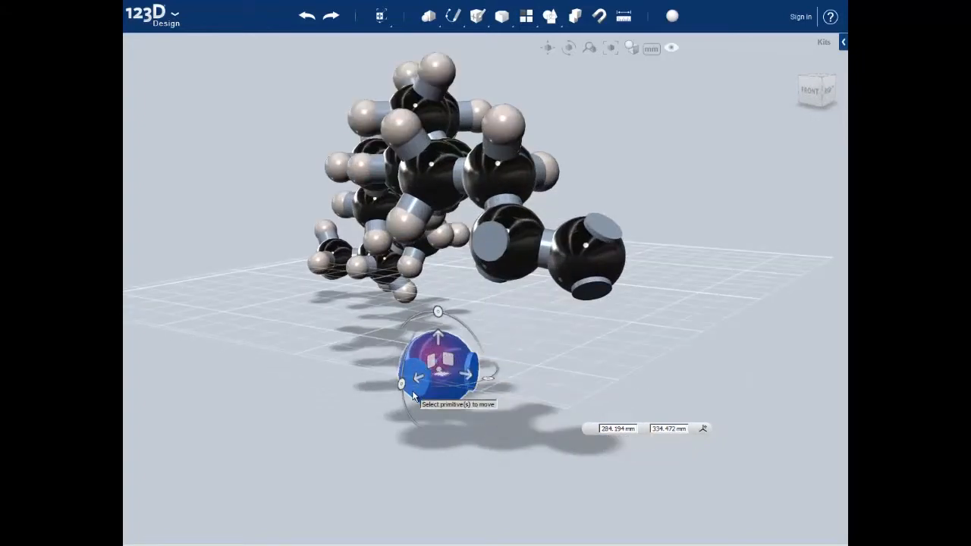
{"action": "left_click_drag", "start_coordinate": [490, 379], "coordinate": [522, 354]}
{"action": "left_click_drag", "start_coordinate": [478, 380], "coordinate": [460, 332]}
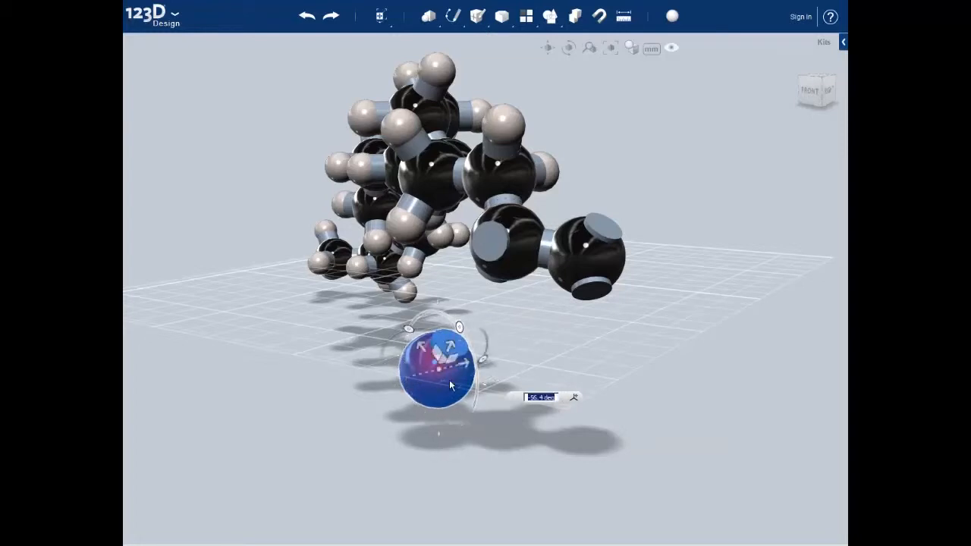
{"action": "left_click", "coordinate": [534, 348]}
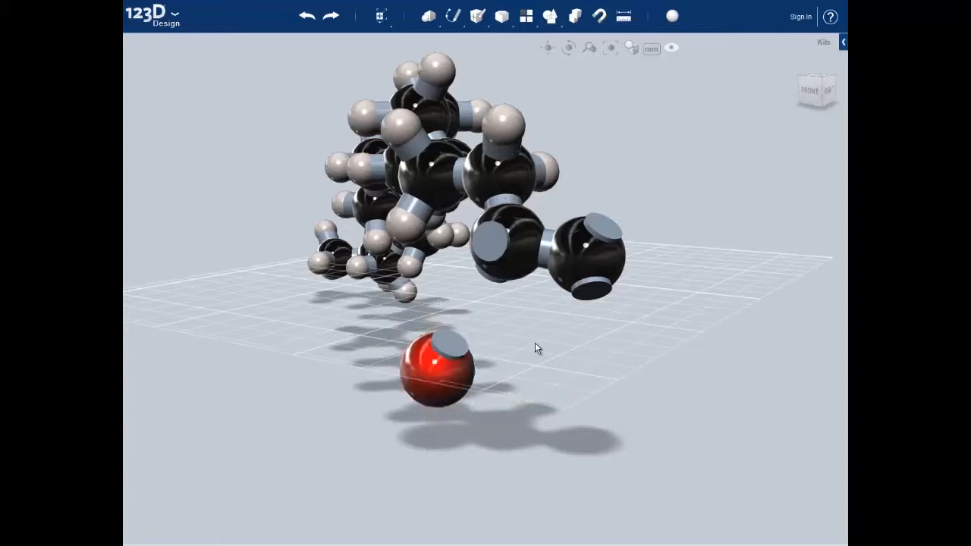
Raise the oxygen atom about 40 mm and shift it about 5 mm sideways toward the neighbouring carbon
{"action": "left_click", "coordinate": [437, 365]}
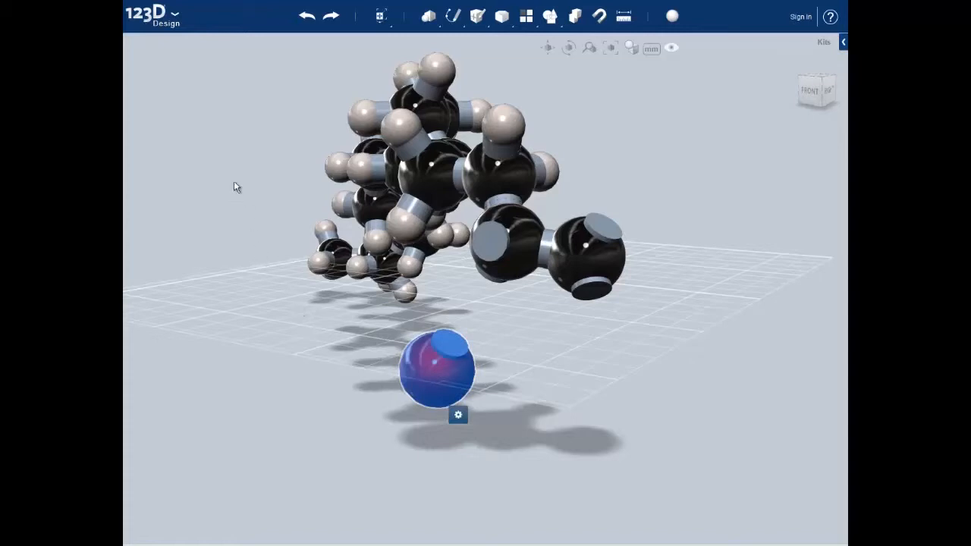
{"action": "mouse_move", "coordinate": [381, 22]}
{"action": "left_click", "coordinate": [382, 40]}
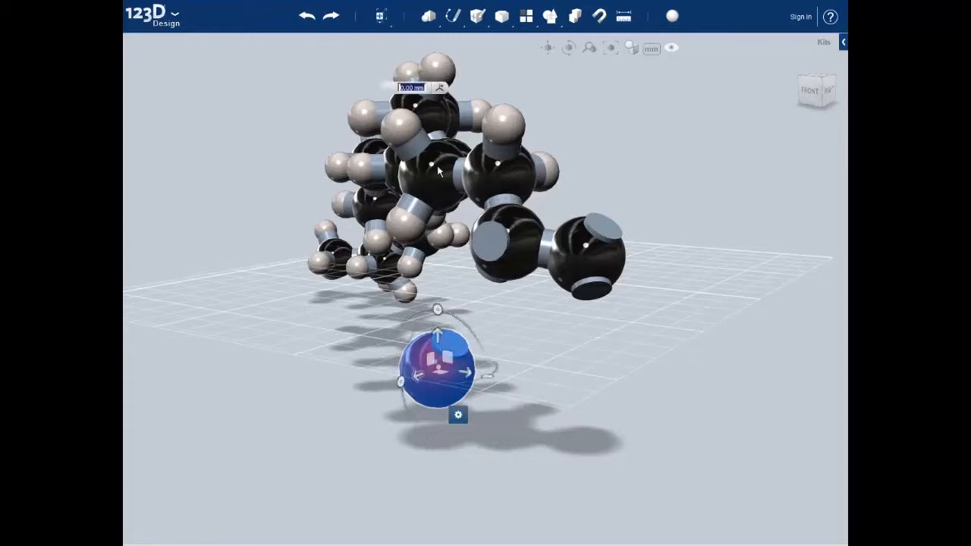
{"action": "left_click_drag", "start_coordinate": [436, 337], "coordinate": [436, 238]}
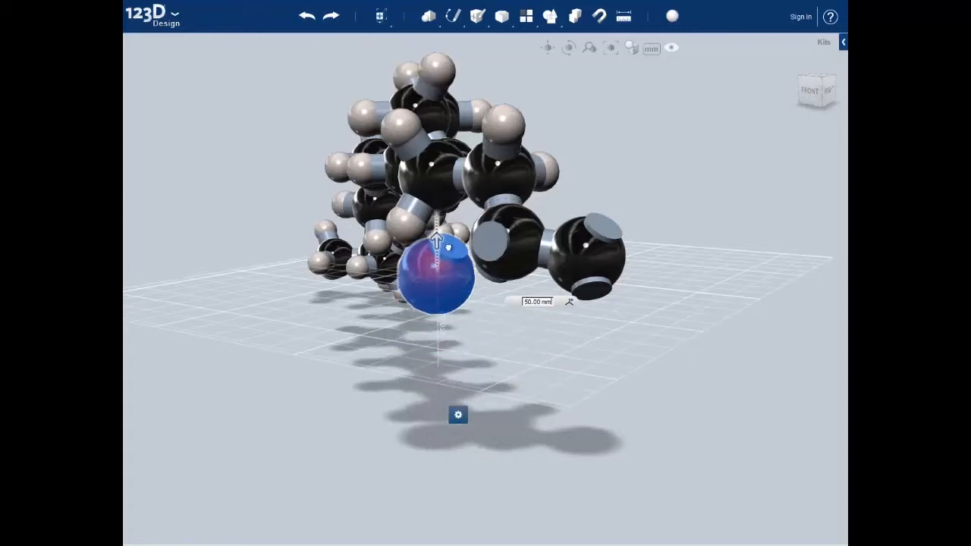
{"action": "right_click_drag", "start_coordinate": [514, 390], "coordinate": [493, 388]}
{"action": "left_click_drag", "start_coordinate": [356, 253], "coordinate": [357, 269]}
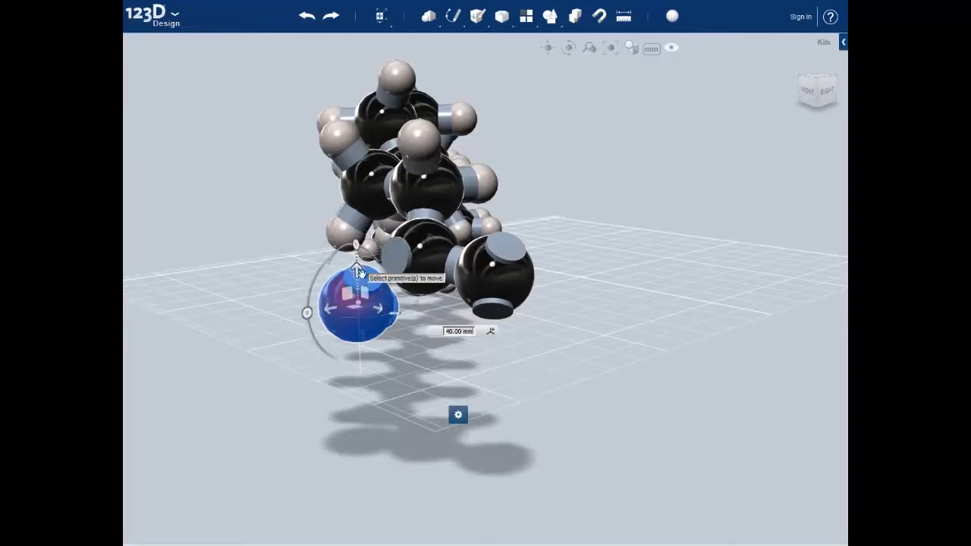
{"action": "left_click_drag", "start_coordinate": [381, 308], "coordinate": [390, 310]}
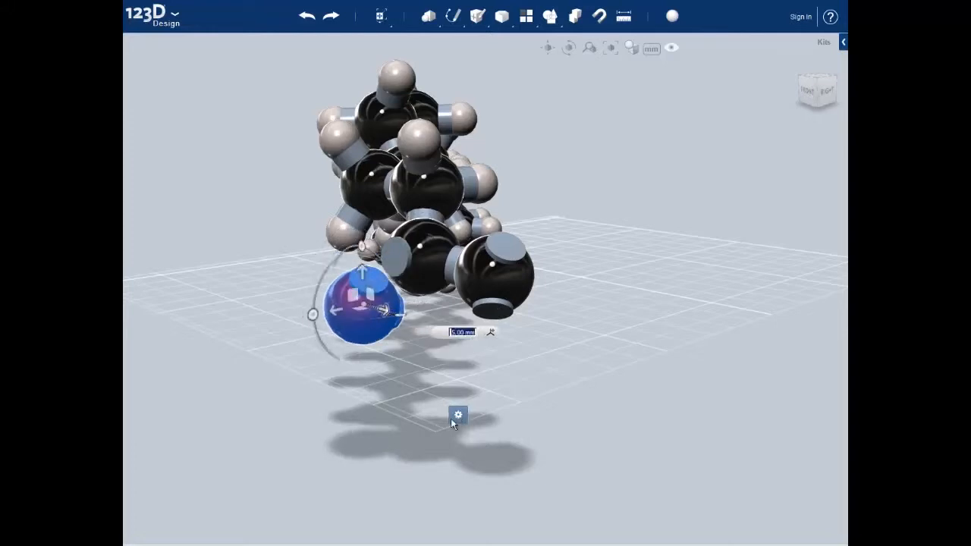
{"action": "left_click", "coordinate": [407, 381]}
Try to loft a bond between the oxygen atom's upper face and the neighbouring carbon's open face
{"action": "right_click_drag", "start_coordinate": [408, 381], "coordinate": [416, 383]}
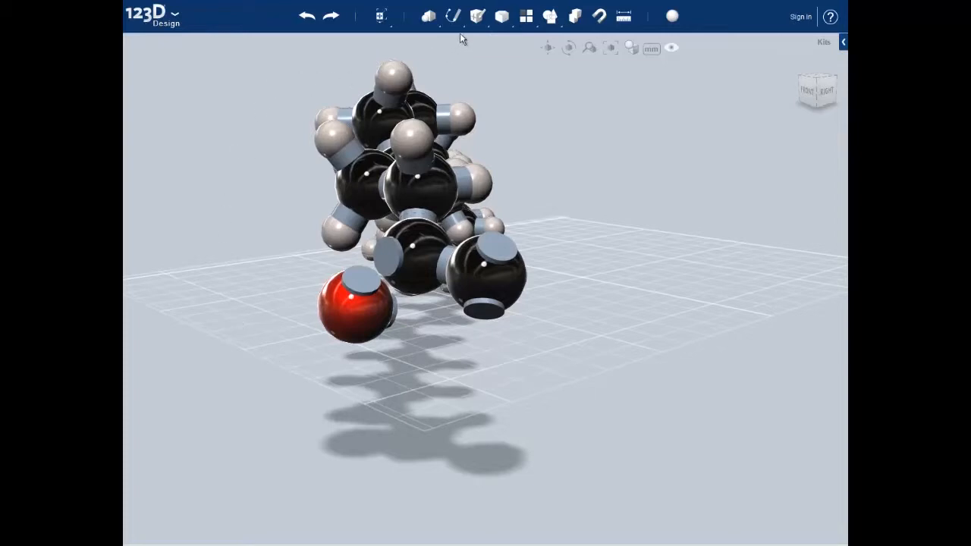
{"action": "mouse_move", "coordinate": [483, 23]}
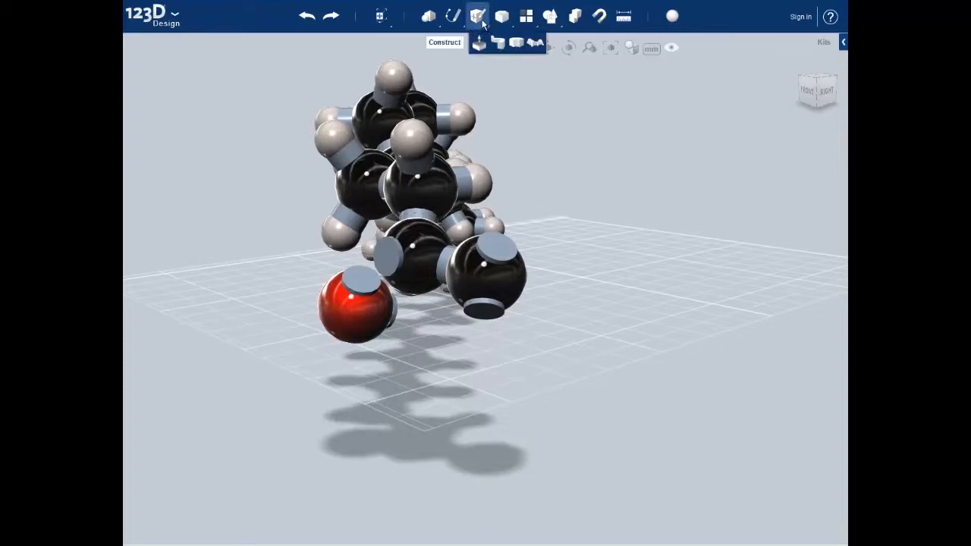
{"action": "left_click", "coordinate": [536, 44]}
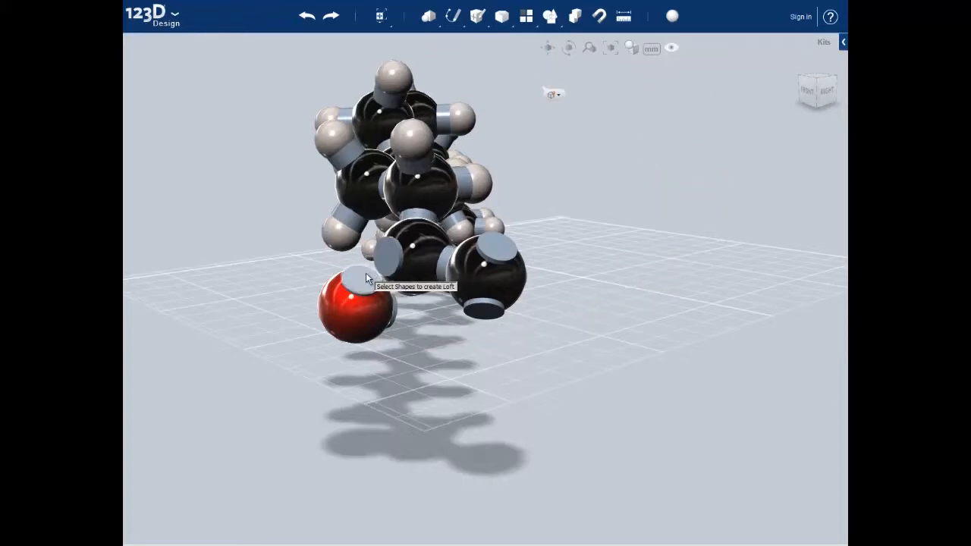
{"action": "left_click", "coordinate": [366, 277]}
{"action": "left_click", "coordinate": [388, 259]}
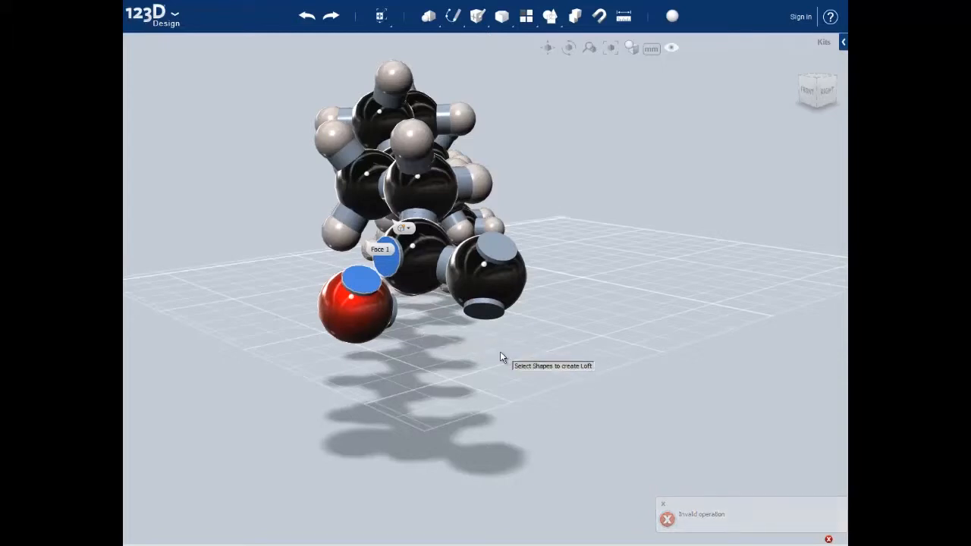
{"action": "left_click", "coordinate": [401, 342]}
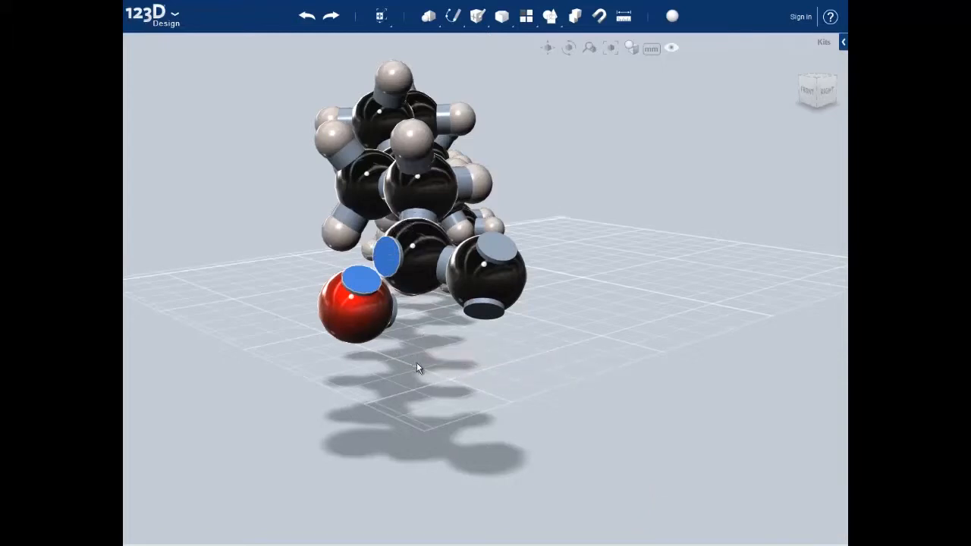
{"action": "left_click", "coordinate": [417, 362]}
Move the oxygen atom slightly away from the neighbouring carbon to widen the gap between their bond faces
{"action": "left_click", "coordinate": [371, 319]}
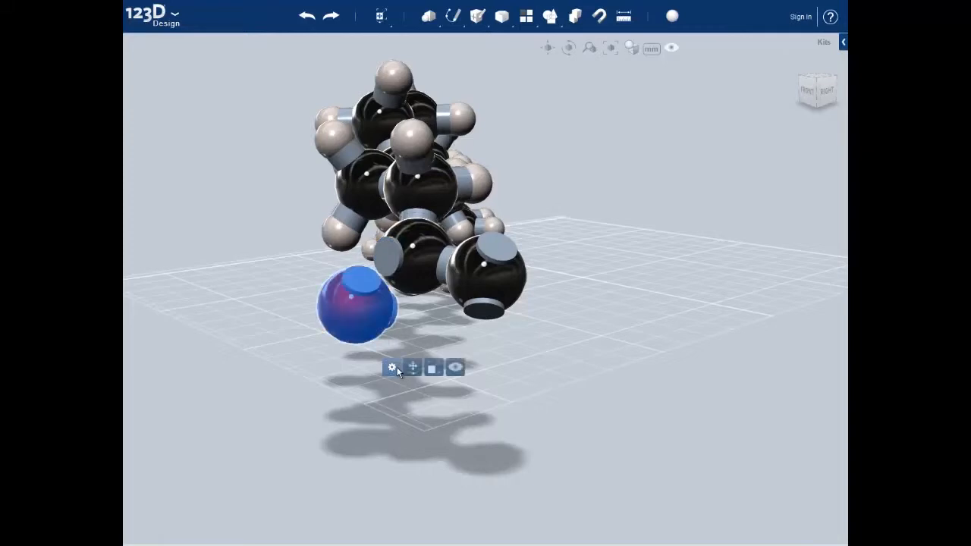
{"action": "left_click", "coordinate": [412, 368]}
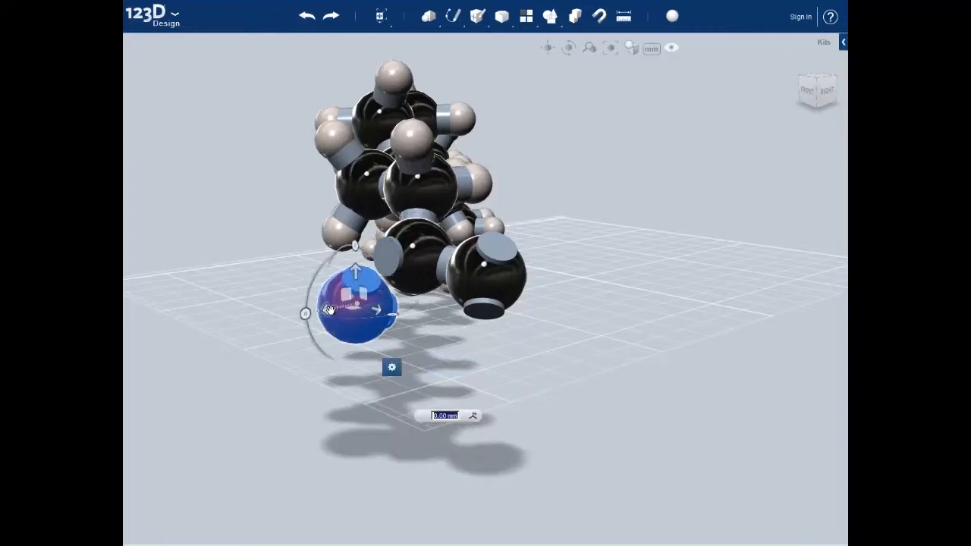
{"action": "left_click", "coordinate": [569, 381]}
Loft a bond from the carbon's open side face to the oxygen atom's upper face
{"action": "mouse_move", "coordinate": [477, 15]}
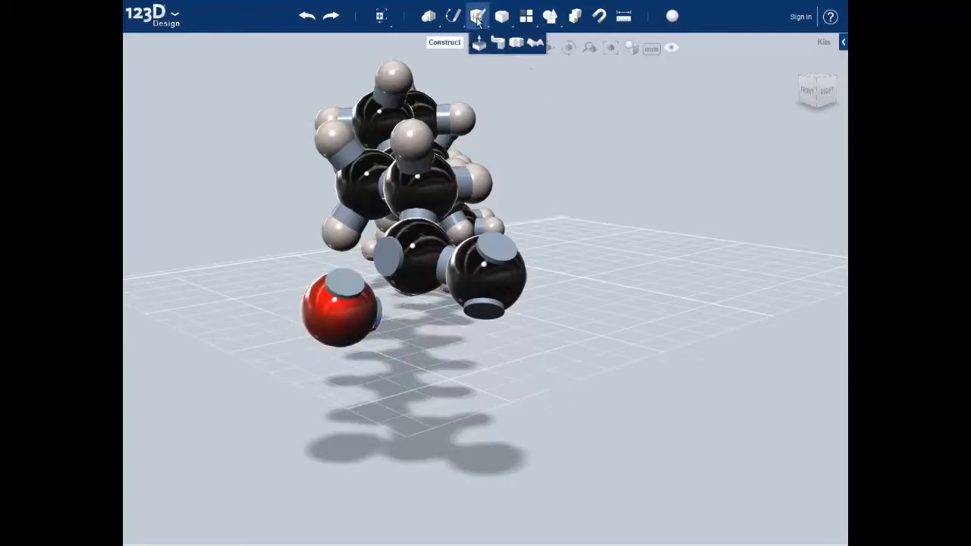
{"action": "left_click", "coordinate": [535, 42]}
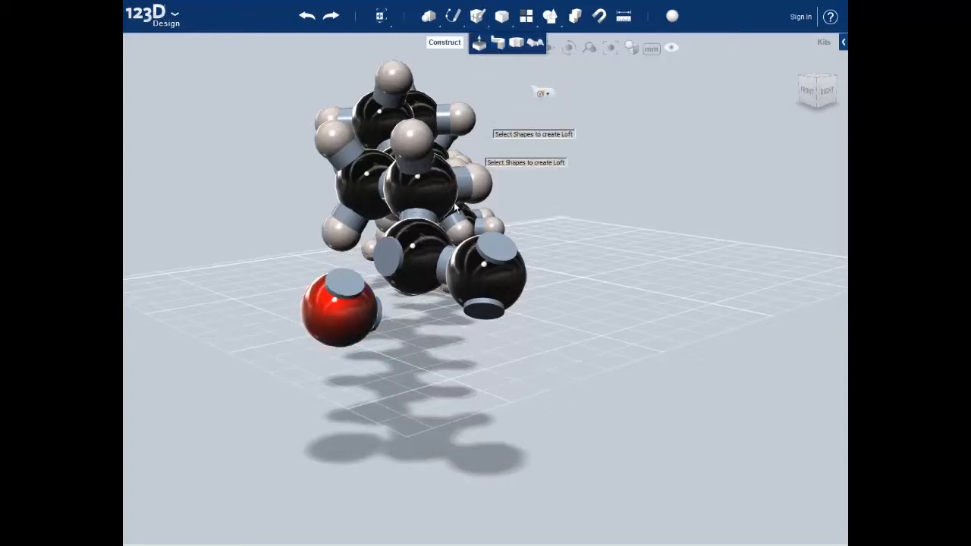
{"action": "left_click", "coordinate": [387, 254]}
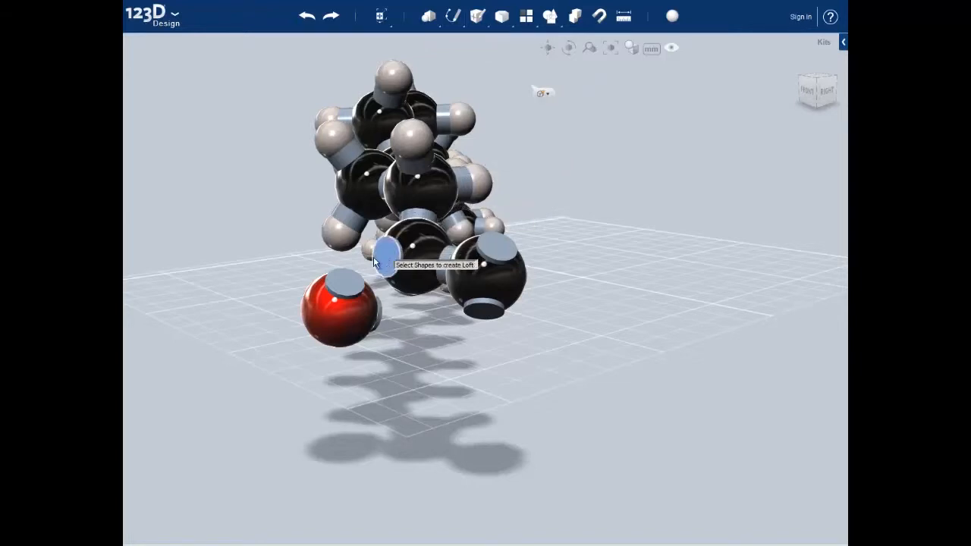
{"action": "left_click", "coordinate": [346, 280]}
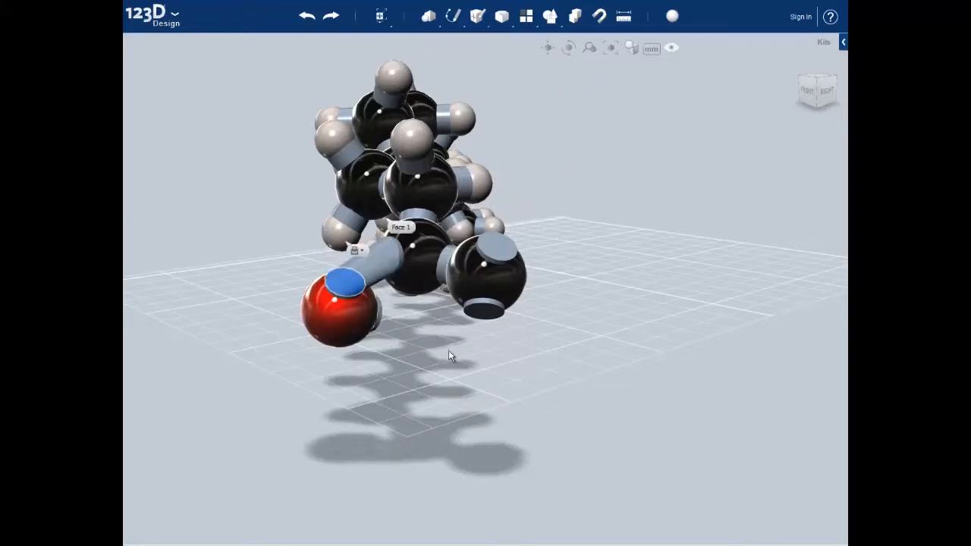
{"action": "left_click", "coordinate": [445, 378]}
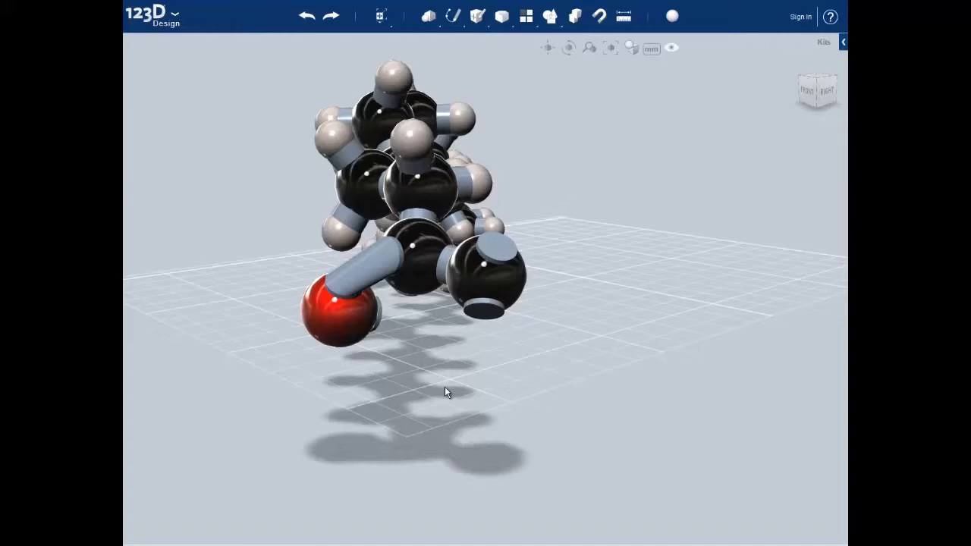
Loft a second bond from the oxygen atom's remaining face to the same carbon's underside face to form the double bond
{"action": "right_click_drag", "start_coordinate": [402, 387], "coordinate": [465, 400]}
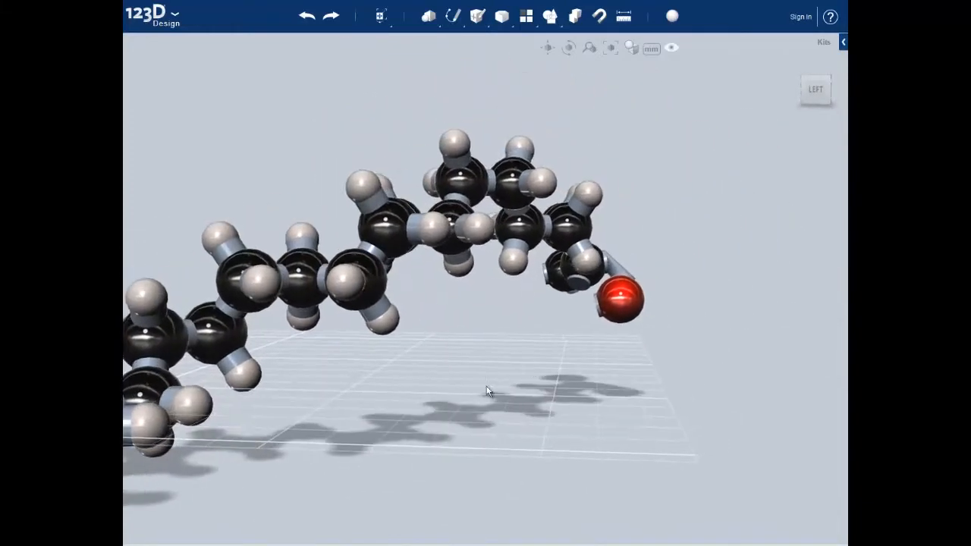
{"action": "scroll", "coordinate": [630, 325], "scroll_direction": "up", "scroll_amount": 10}
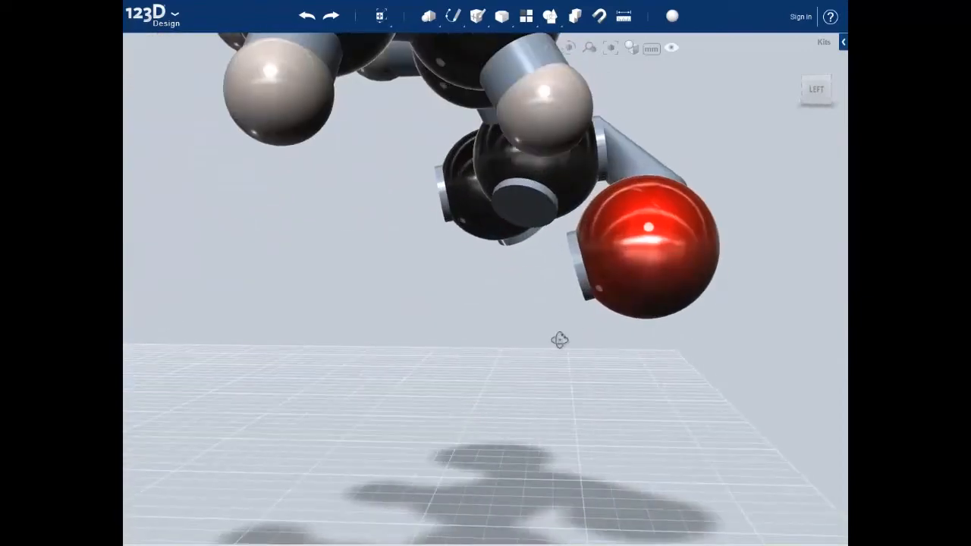
{"action": "right_click_drag", "start_coordinate": [558, 340], "coordinate": [567, 340]}
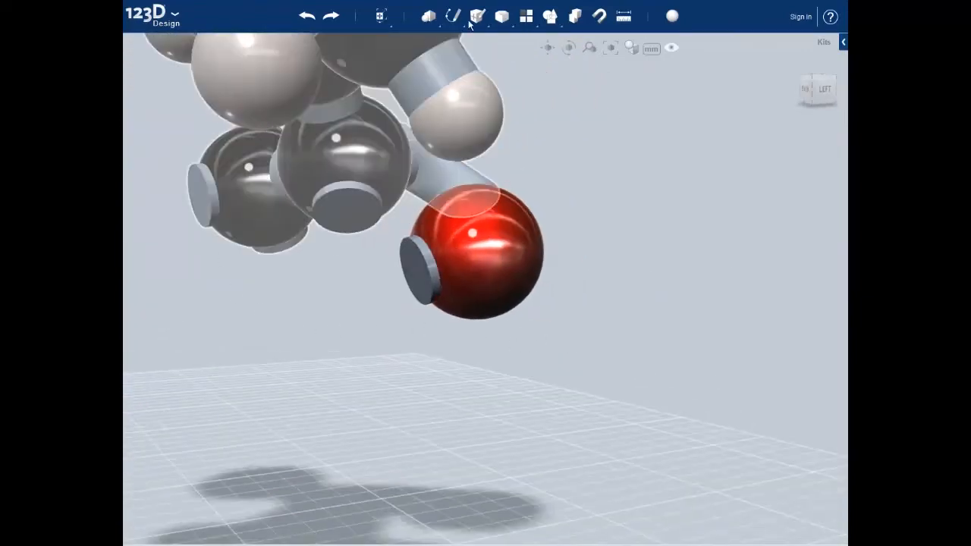
{"action": "mouse_move", "coordinate": [480, 17]}
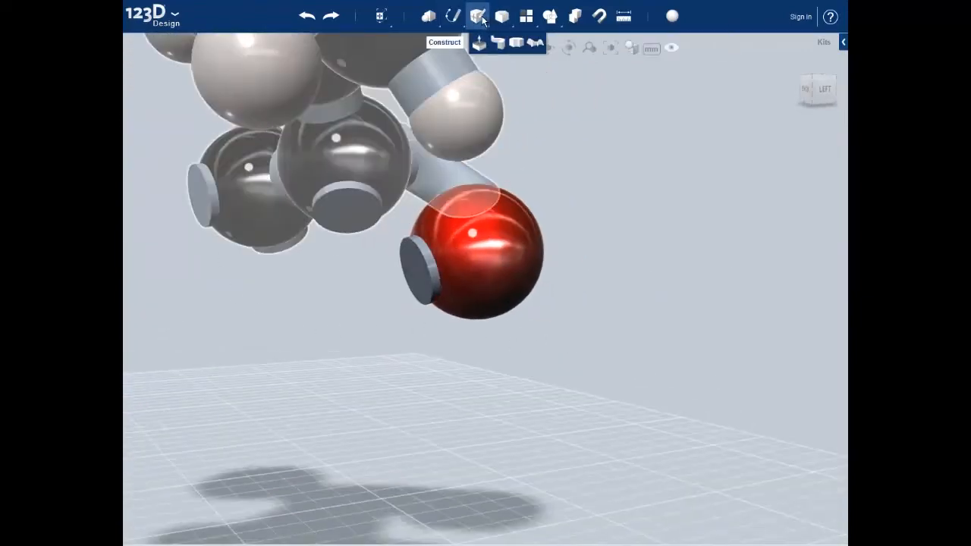
{"action": "left_click", "coordinate": [535, 42]}
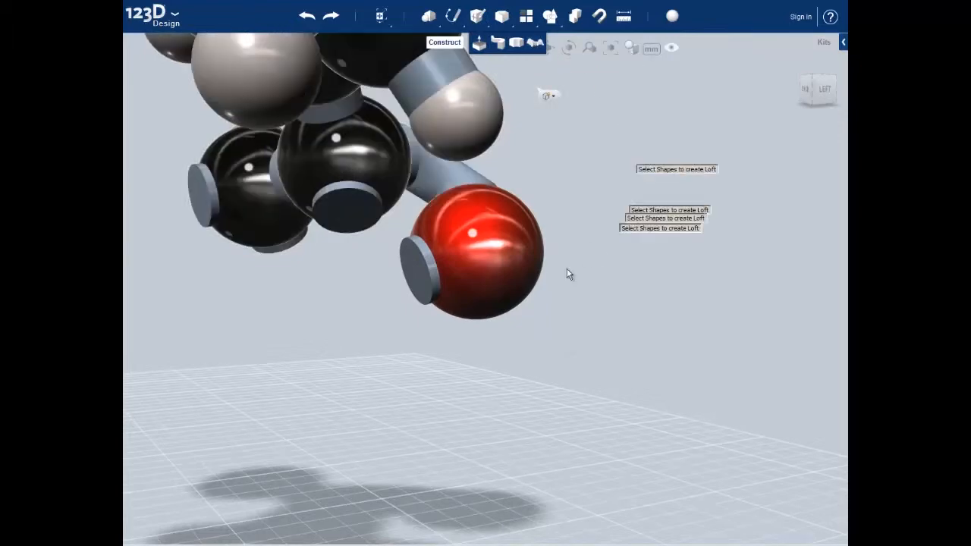
{"action": "left_click", "coordinate": [416, 271]}
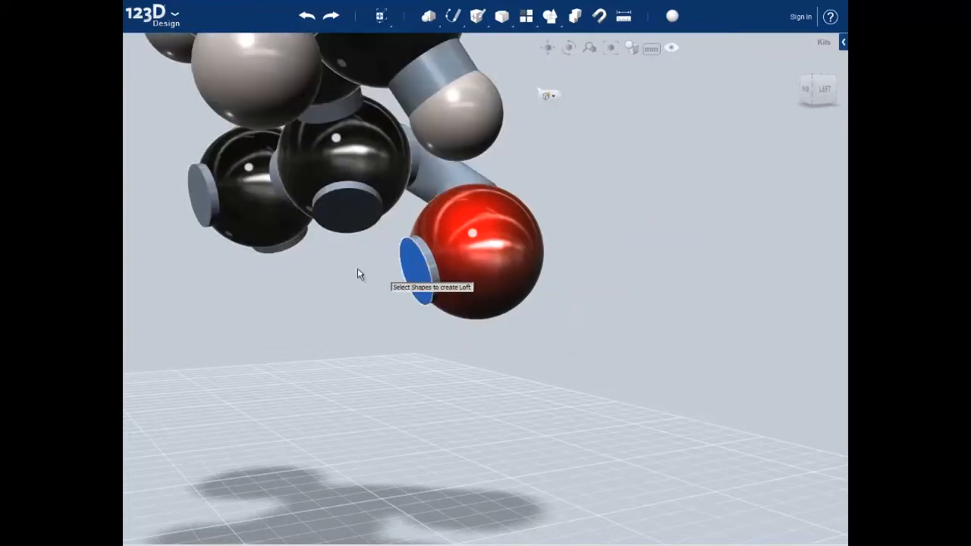
{"action": "left_click", "coordinate": [344, 218]}
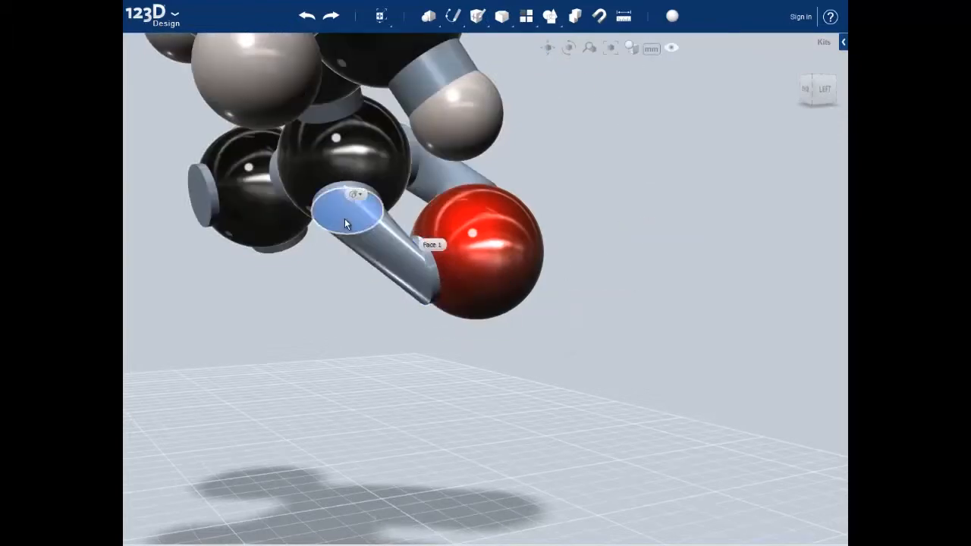
{"action": "left_click", "coordinate": [493, 397]}
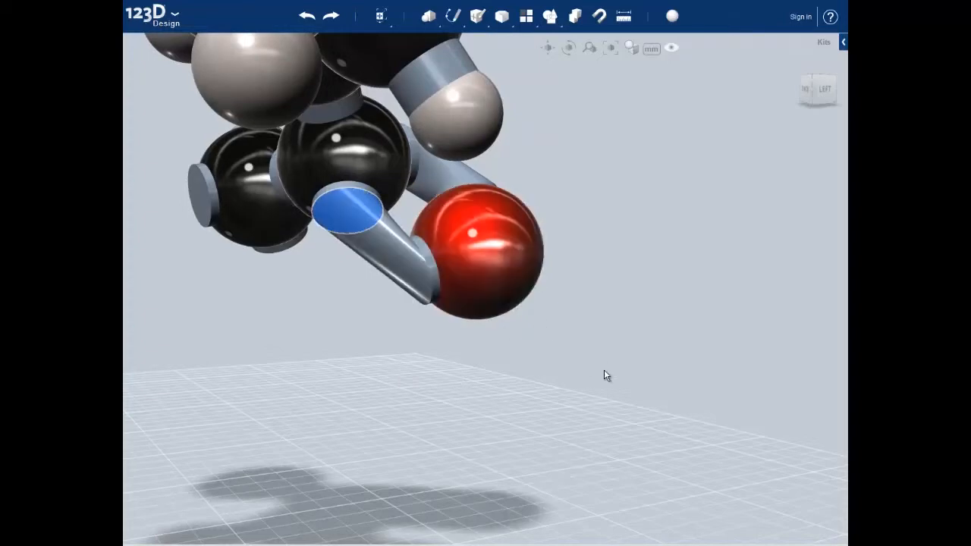
Insert another oxygen atom from the molecule kit on the computer
{"action": "right_click_drag", "start_coordinate": [605, 371], "coordinate": [626, 323]}
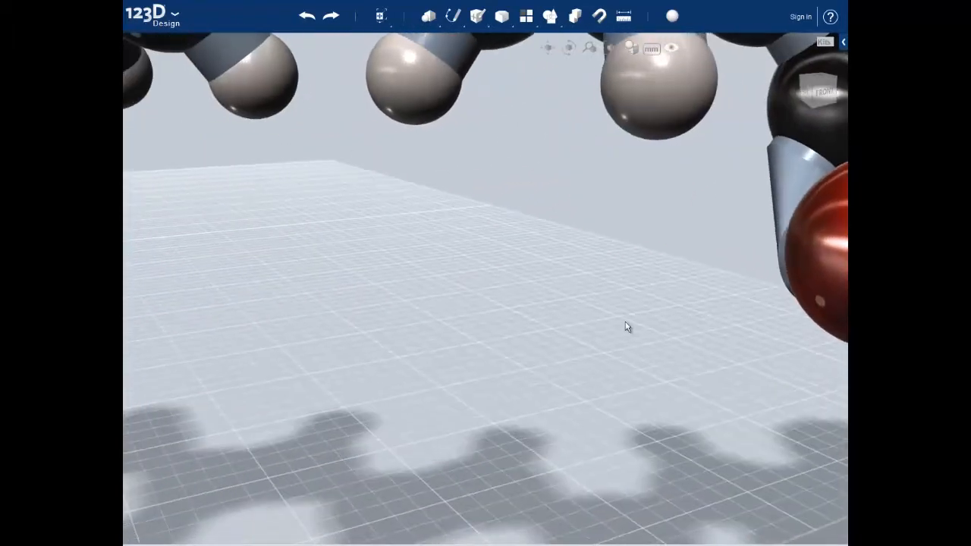
{"action": "left_click", "coordinate": [795, 66]}
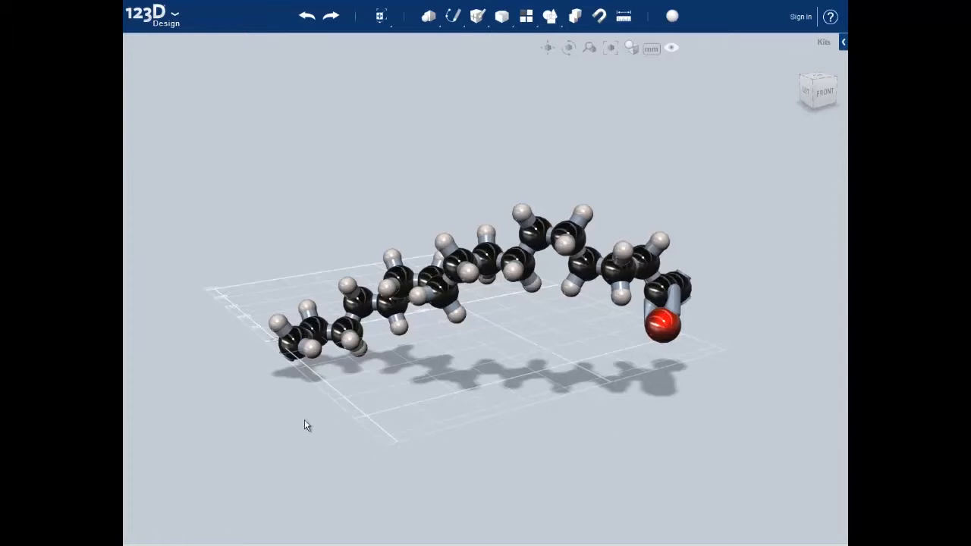
{"action": "left_click", "coordinate": [170, 23]}
{"action": "mouse_move", "coordinate": [174, 91]}
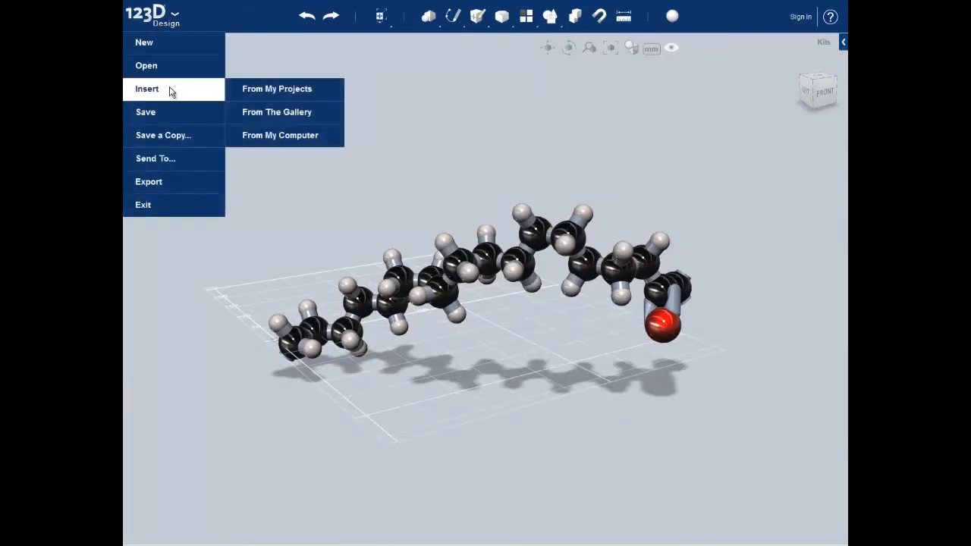
{"action": "left_click", "coordinate": [277, 137]}
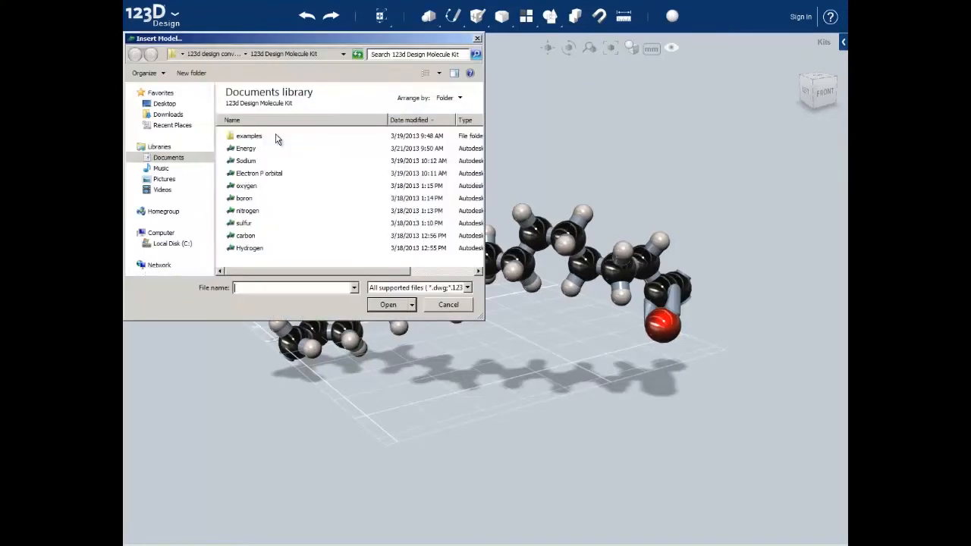
{"action": "left_click", "coordinate": [246, 185]}
{"action": "left_click", "coordinate": [389, 305]}
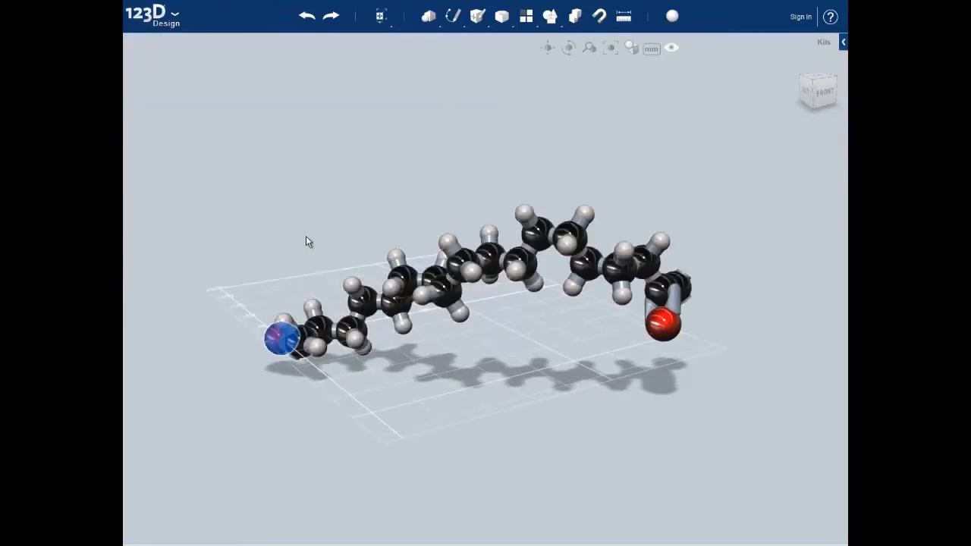
Snap the new oxygen atom's bond face onto the upper open face of the chain's end carbon, beyond the double-bonded oxygen
{"action": "left_click", "coordinate": [599, 16]}
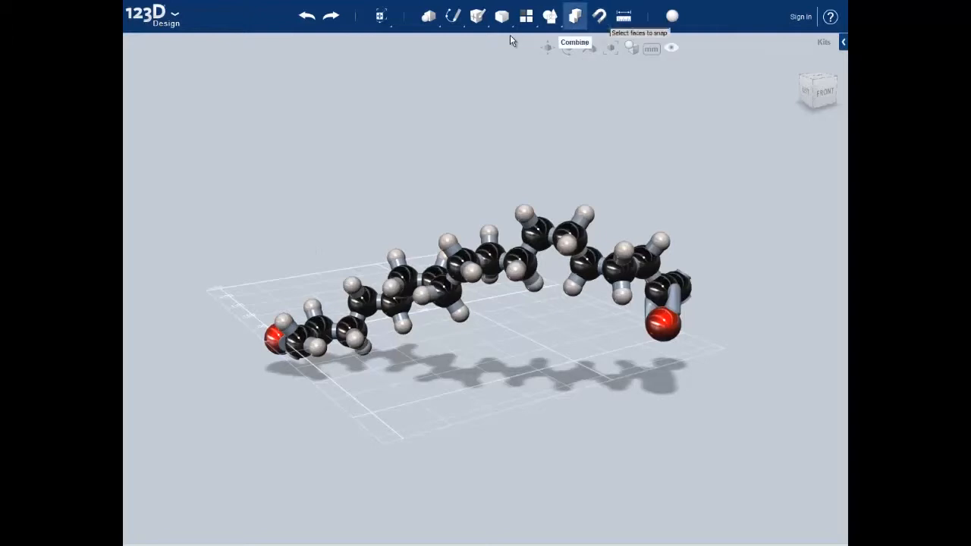
{"action": "left_click", "coordinate": [282, 348]}
{"action": "right_click_drag", "start_coordinate": [282, 348], "coordinate": [419, 379]}
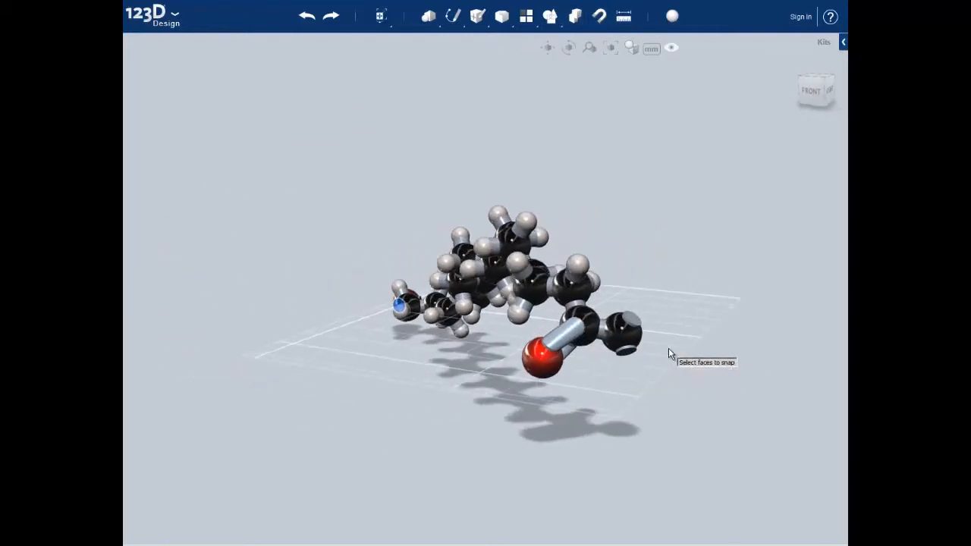
{"action": "left_click", "coordinate": [635, 318]}
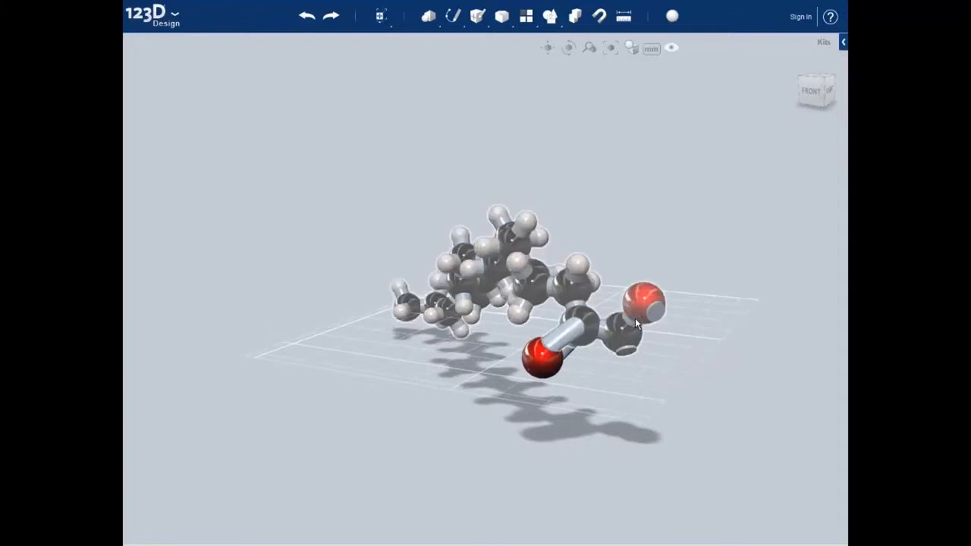
{"action": "right_click_drag", "start_coordinate": [597, 439], "coordinate": [629, 439]}
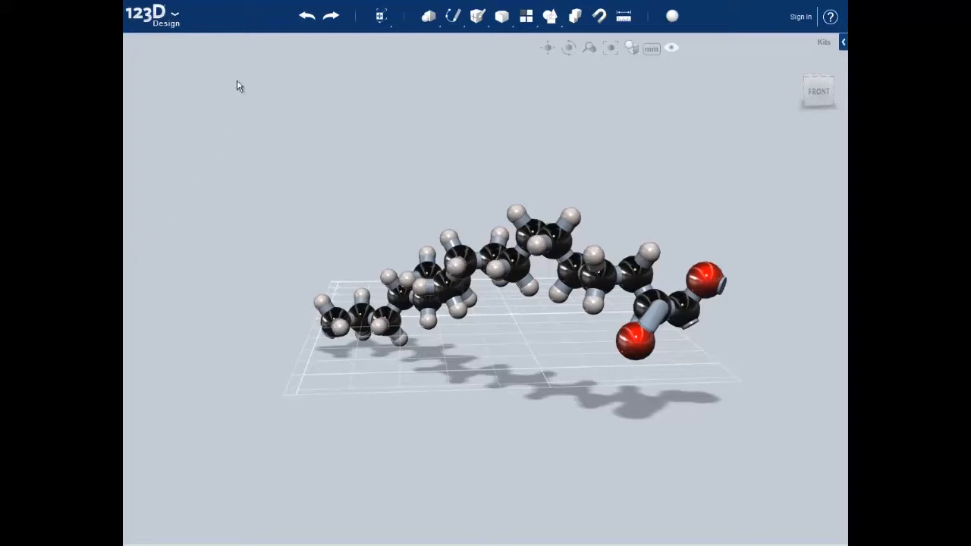
Insert the Electron P orbital model from the molecule kit on the computer
{"action": "left_click", "coordinate": [178, 23]}
{"action": "mouse_move", "coordinate": [177, 91]}
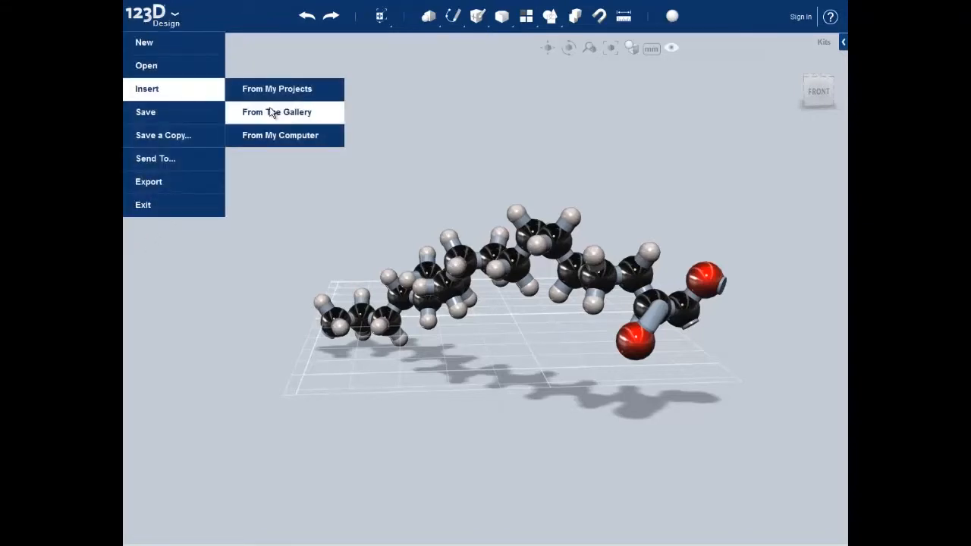
{"action": "left_click", "coordinate": [288, 136]}
{"action": "left_click", "coordinate": [275, 173]}
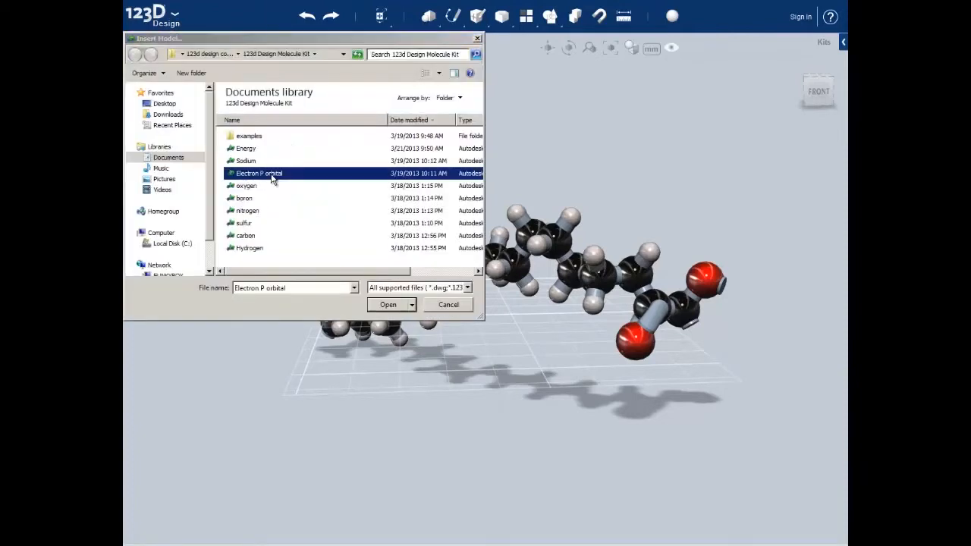
{"action": "left_click", "coordinate": [396, 311]}
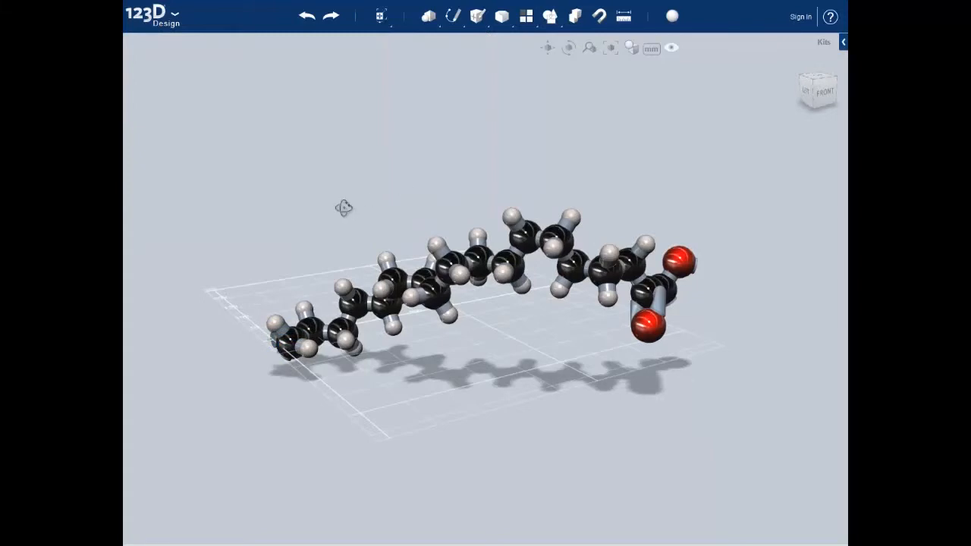
Snap the electron P orbital onto the open face of the oxygen atom on the end carbon
{"action": "right_click_drag", "start_coordinate": [344, 207], "coordinate": [362, 205]}
{"action": "left_click", "coordinate": [599, 16]}
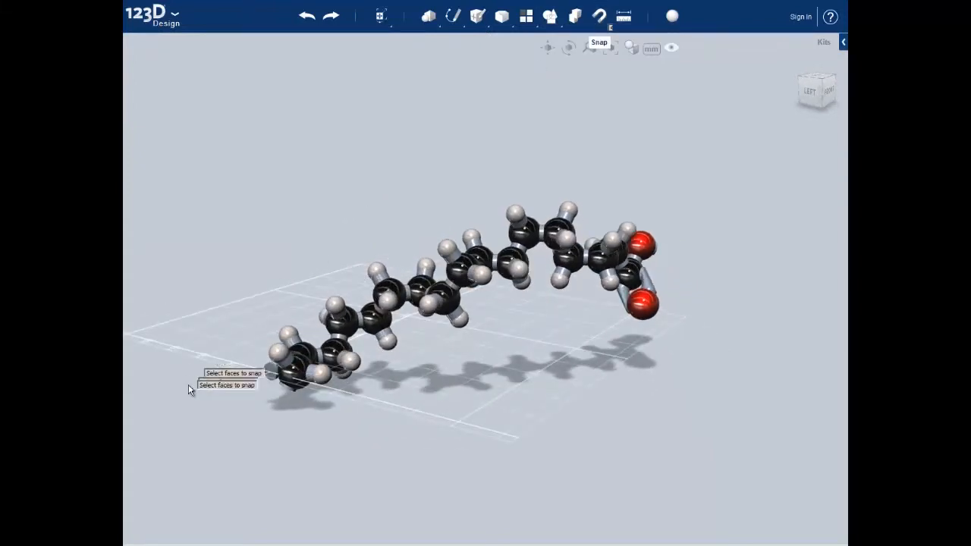
{"action": "left_click", "coordinate": [271, 376]}
{"action": "right_click_drag", "start_coordinate": [488, 397], "coordinate": [397, 399]}
{"action": "left_click", "coordinate": [599, 321]}
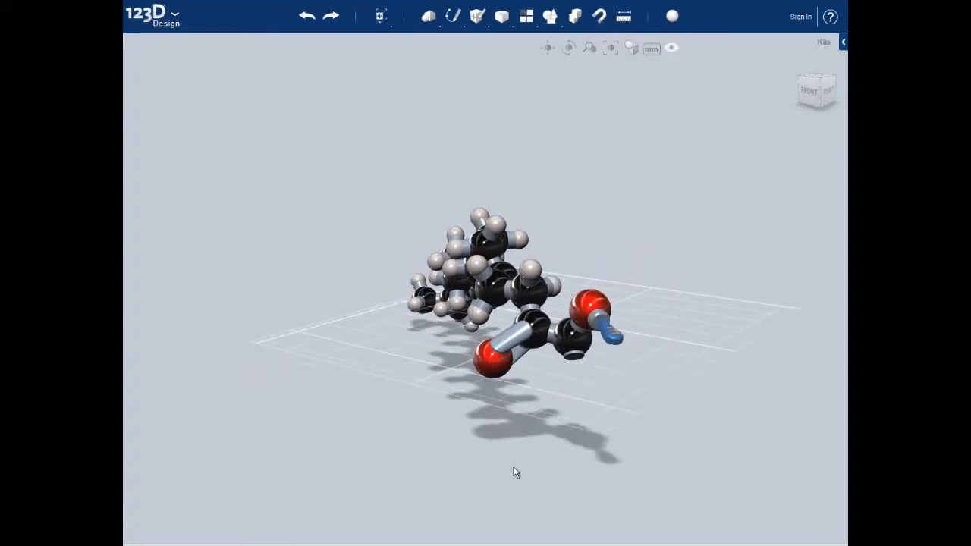
{"action": "right_click_drag", "start_coordinate": [510, 438], "coordinate": [547, 442]}
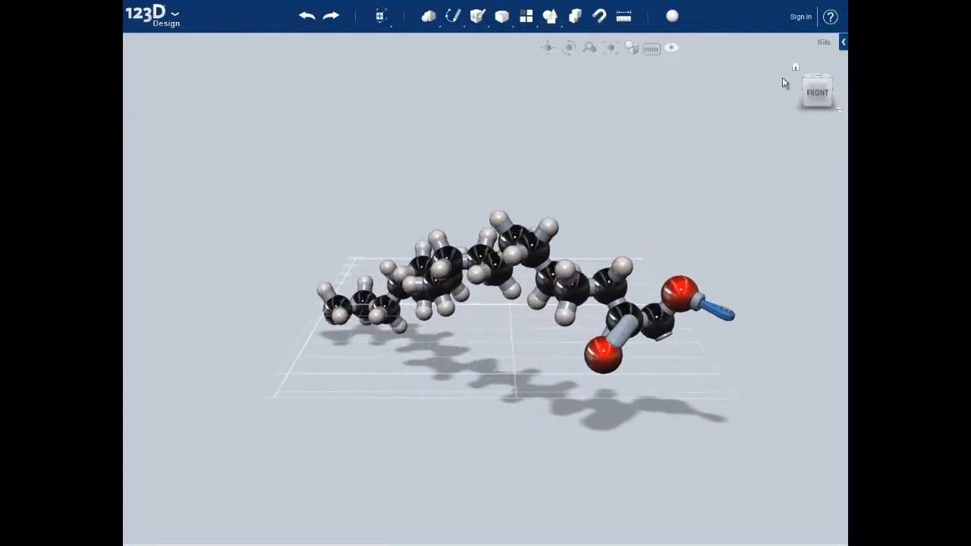
{"action": "left_click", "coordinate": [794, 70]}
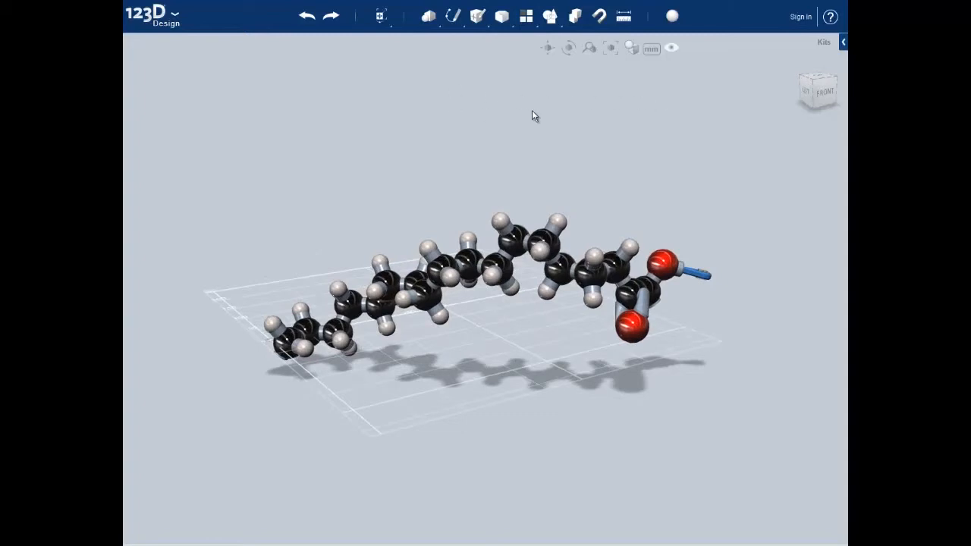
Insert the Sodium model from the molecule kit on the computer
{"action": "left_click", "coordinate": [174, 24]}
{"action": "mouse_move", "coordinate": [177, 89]}
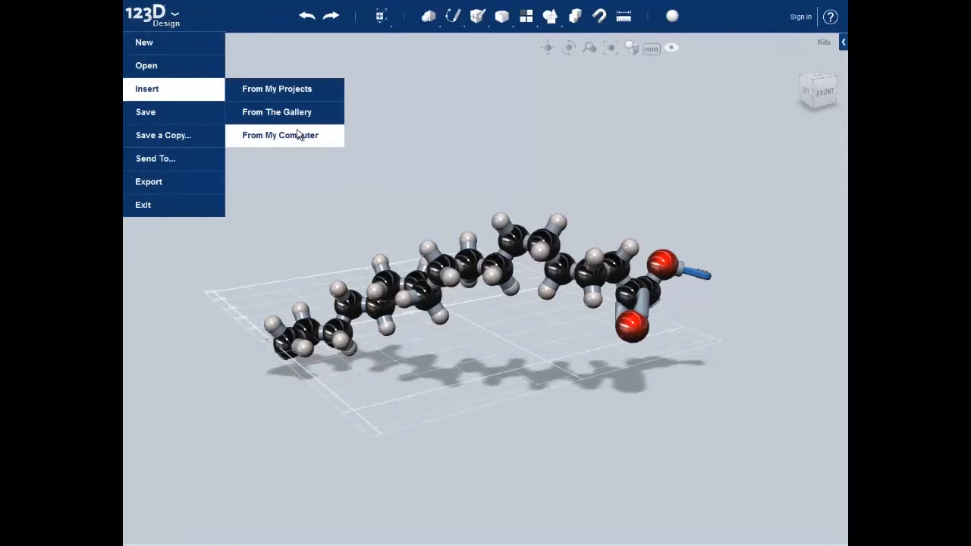
{"action": "left_click", "coordinate": [298, 135]}
{"action": "left_click", "coordinate": [245, 164]}
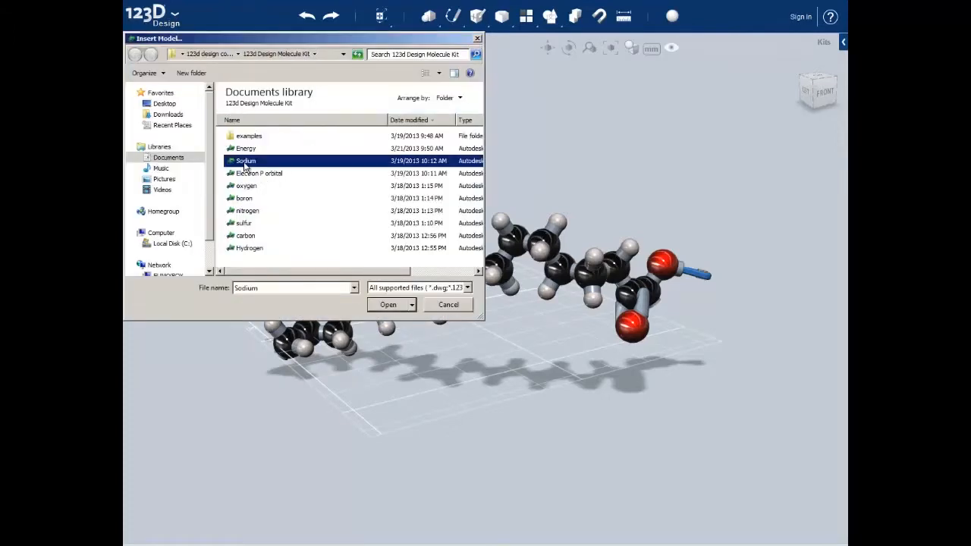
{"action": "left_click", "coordinate": [388, 305]}
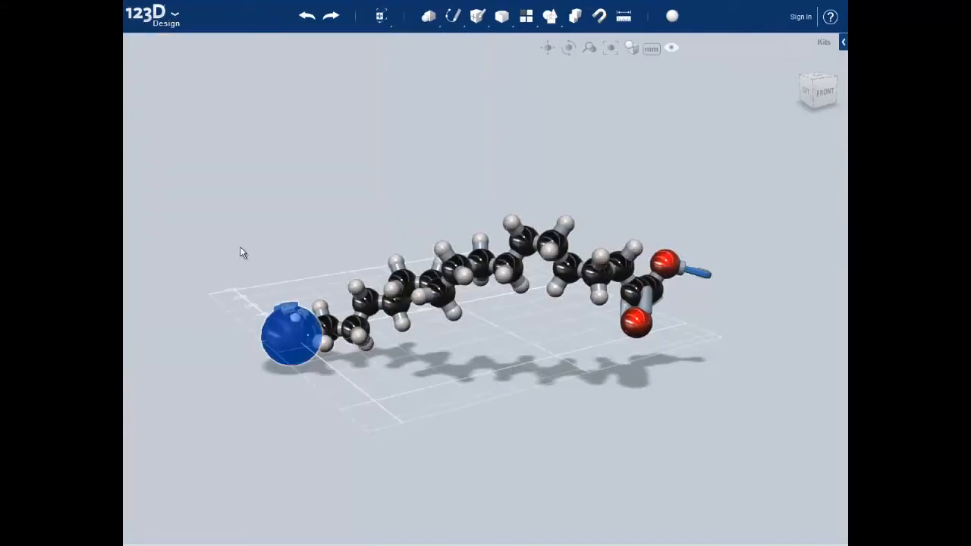
Move the sodium atom from the chain's far end to just below the electron orbital at the oxygen end
{"action": "mouse_move", "coordinate": [381, 20]}
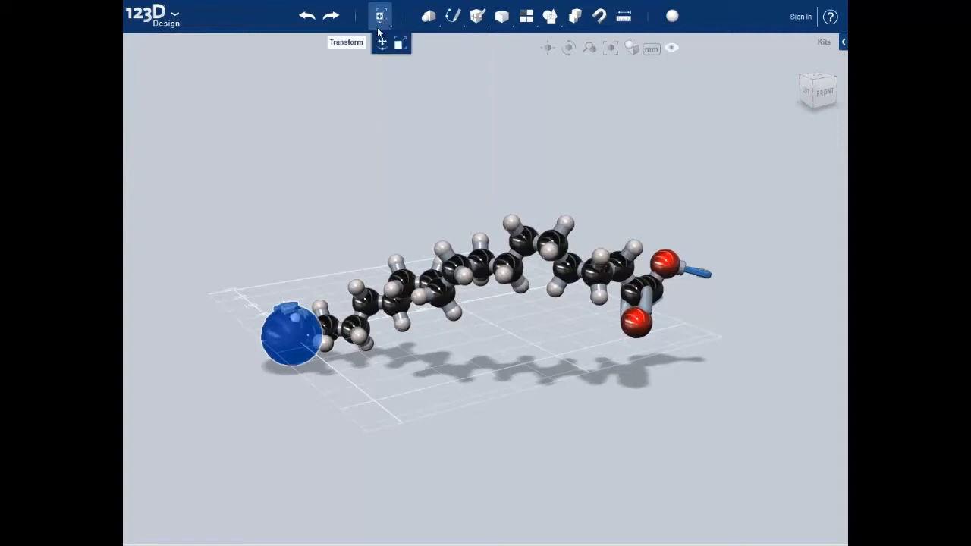
{"action": "left_click", "coordinate": [382, 43]}
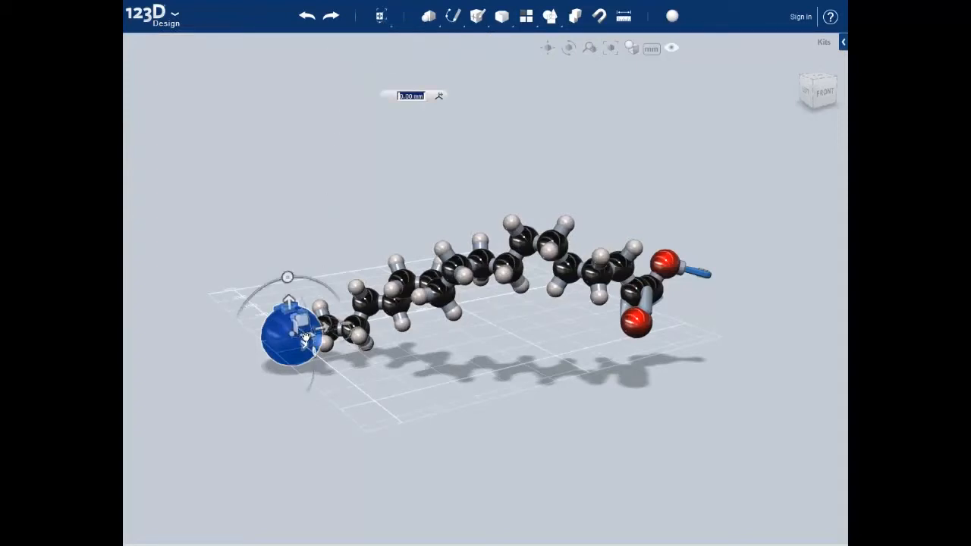
{"action": "left_click_drag", "start_coordinate": [306, 343], "coordinate": [704, 306]}
{"action": "right_click_drag", "start_coordinate": [681, 374], "coordinate": [641, 384]}
{"action": "left_click_drag", "start_coordinate": [763, 406], "coordinate": [695, 414]}
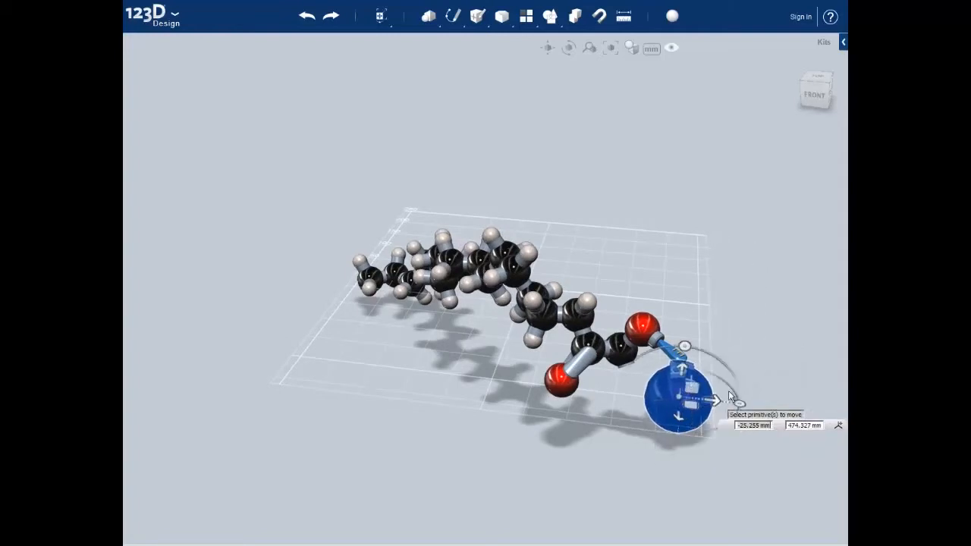
Rotate the sodium atom so its Na+ label faces the front, and nudge its position beside the orbital
{"action": "left_click", "coordinate": [684, 346]}
{"action": "left_click_drag", "start_coordinate": [663, 348], "coordinate": [758, 441]}
{"action": "left_click_drag", "start_coordinate": [769, 440], "coordinate": [766, 443]}
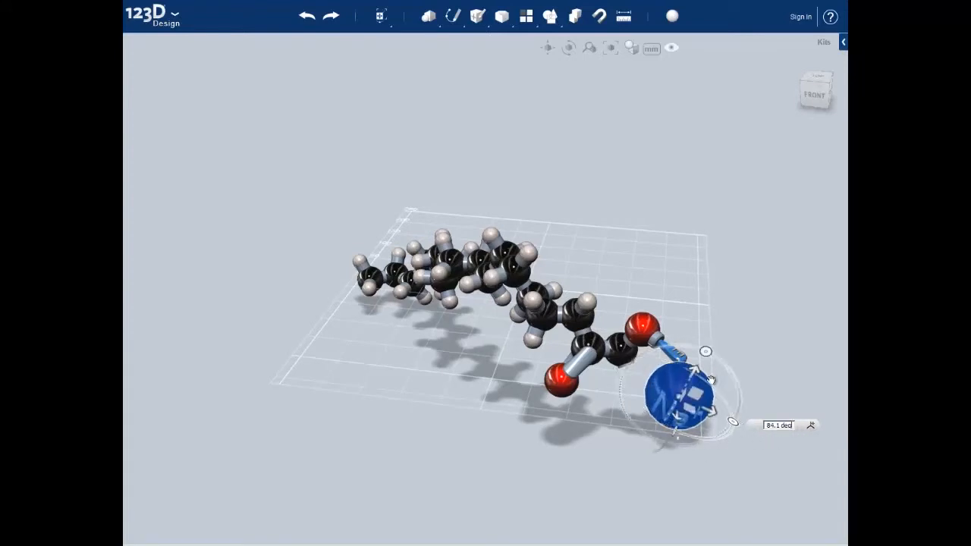
{"action": "left_click_drag", "start_coordinate": [706, 350], "coordinate": [673, 346]}
{"action": "mouse_move", "coordinate": [696, 404]}
{"action": "left_mouse_down"}
{"action": "mouse_move", "coordinate": [702, 394]}
{"action": "mouse_move", "coordinate": [705, 407]}
{"action": "left_mouse_up"}
{"action": "left_click_drag", "start_coordinate": [688, 368], "coordinate": [690, 357]}
{"action": "left_click", "coordinate": [758, 371]}
Move the sodium atom sideways and up to line it up with the electron orbital
{"action": "right_click_drag", "start_coordinate": [758, 371], "coordinate": [716, 353]}
{"action": "left_click", "coordinate": [582, 406]}
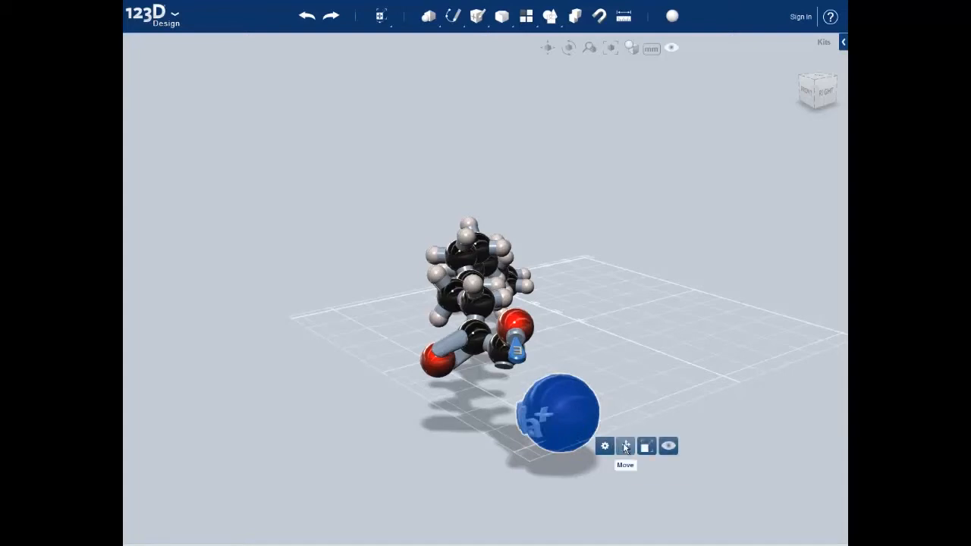
{"action": "left_click", "coordinate": [624, 446]}
{"action": "left_click_drag", "start_coordinate": [516, 427], "coordinate": [485, 439]}
{"action": "left_click_drag", "start_coordinate": [515, 396], "coordinate": [513, 356]}
Fine-tune the sodium atom's height and shift it 10 mm away from the molecule so it just meets the orbital's free end
{"action": "right_click_drag", "start_coordinate": [585, 354], "coordinate": [533, 371]}
{"action": "left_click_drag", "start_coordinate": [354, 382], "coordinate": [355, 372]}
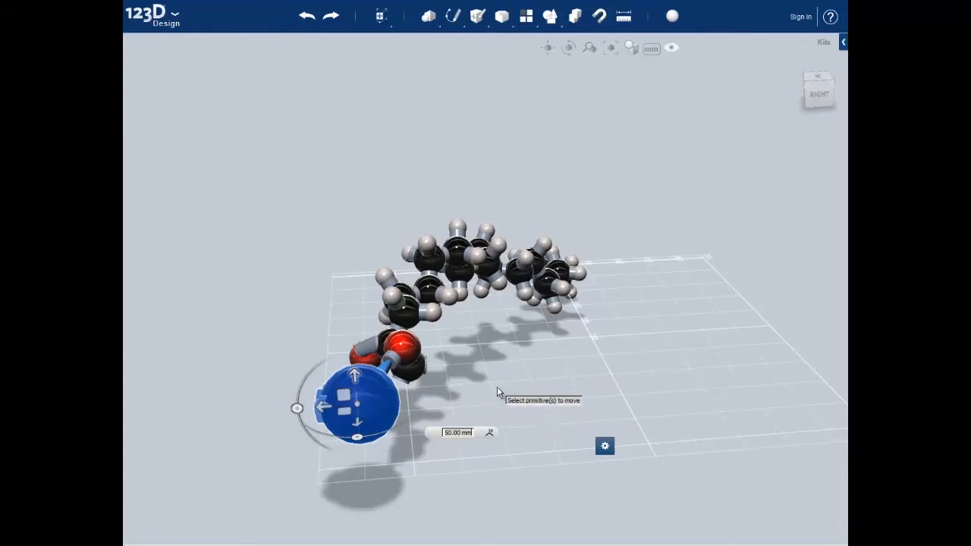
{"action": "left_click_drag", "start_coordinate": [357, 421], "coordinate": [356, 431]}
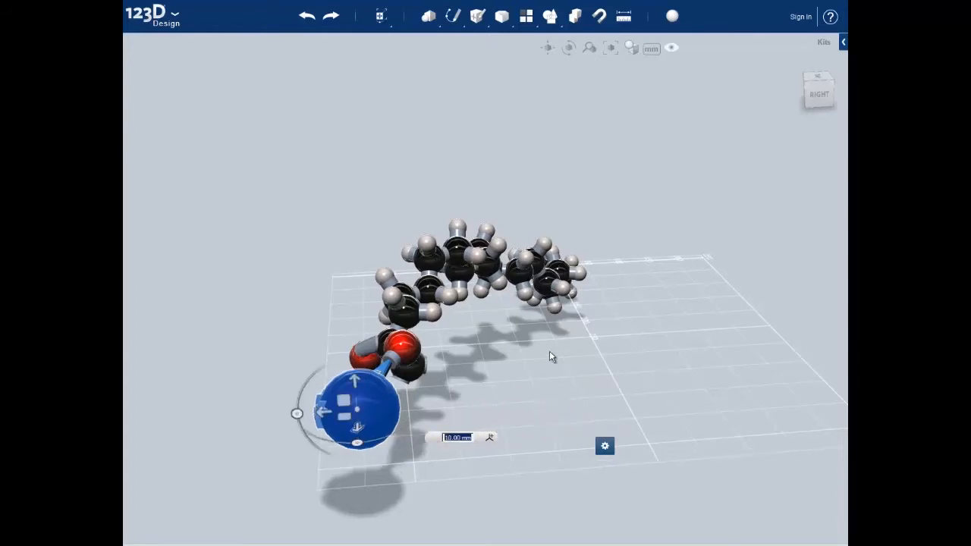
{"action": "left_click", "coordinate": [529, 390]}
Insert a hydrogen atom from the molecule kit on the computer
{"action": "right_click_drag", "start_coordinate": [530, 394], "coordinate": [605, 384]}
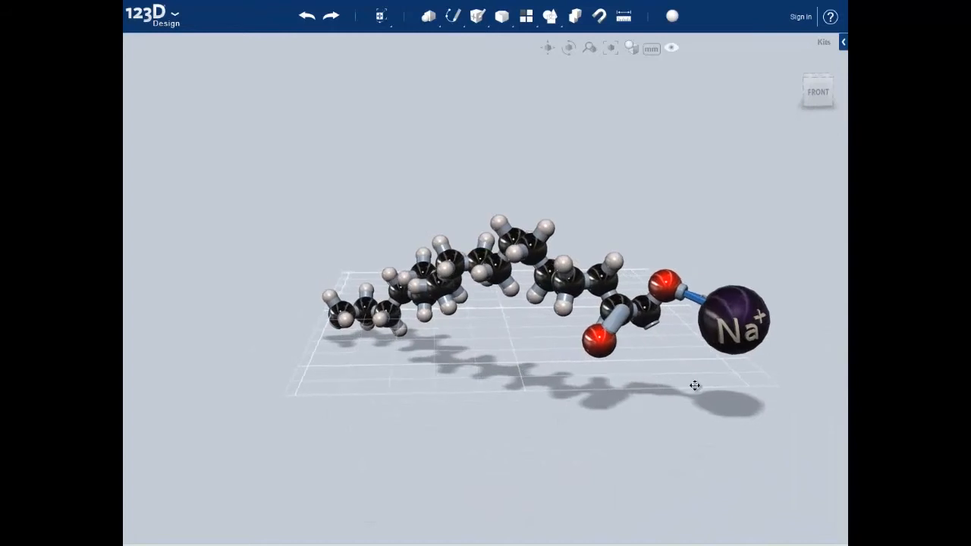
{"action": "middle_click_drag", "start_coordinate": [695, 386], "coordinate": [669, 394]}
{"action": "right_click_drag", "start_coordinate": [660, 390], "coordinate": [648, 381]}
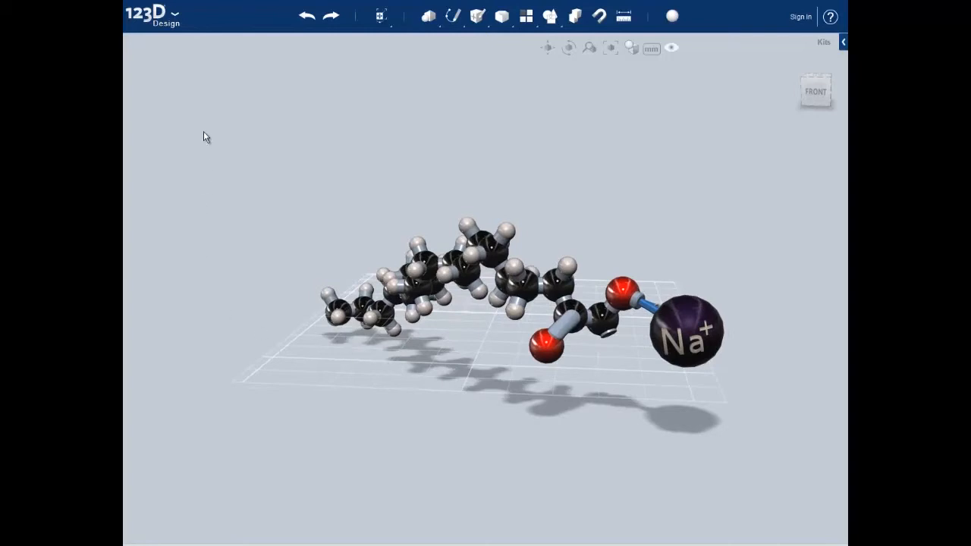
{"action": "left_click", "coordinate": [176, 22]}
{"action": "mouse_move", "coordinate": [174, 89]}
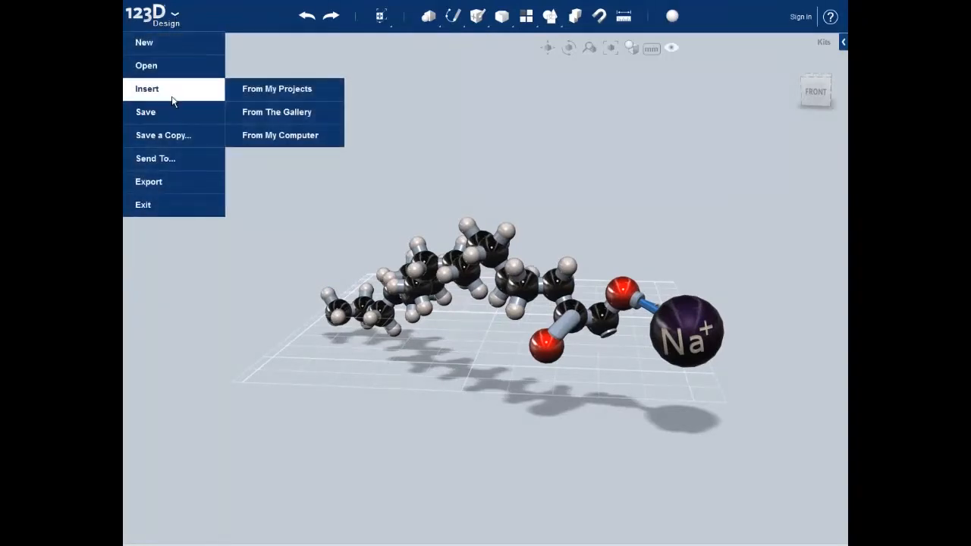
{"action": "left_click", "coordinate": [280, 136]}
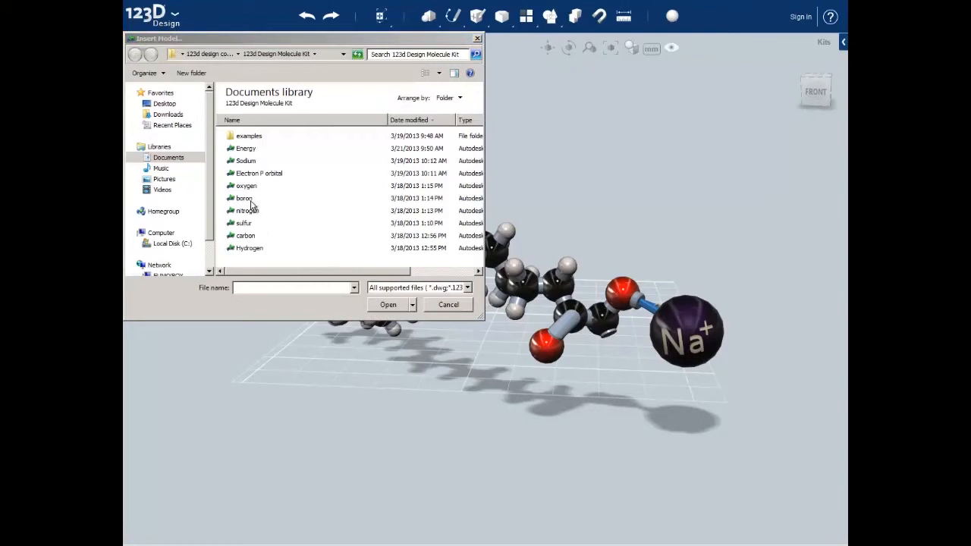
{"action": "left_click", "coordinate": [250, 250]}
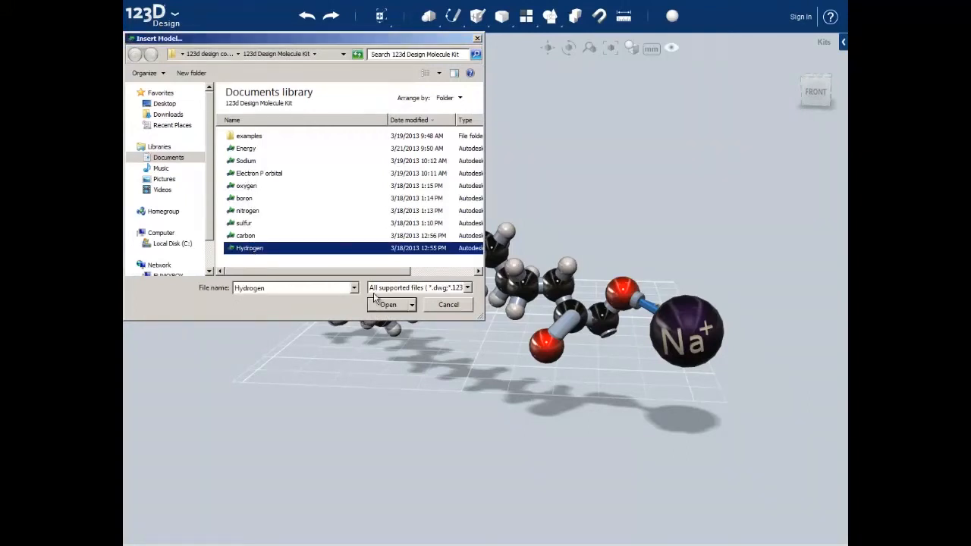
{"action": "left_click", "coordinate": [388, 305]}
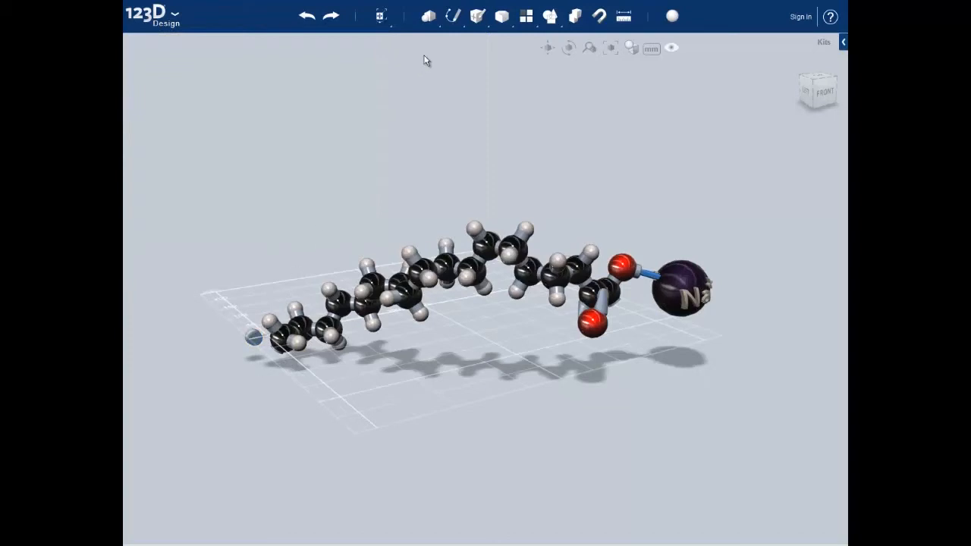
Insert a second hydrogen atom from the molecule kit alongside the first
{"action": "left_click", "coordinate": [182, 18]}
{"action": "mouse_move", "coordinate": [159, 91]}
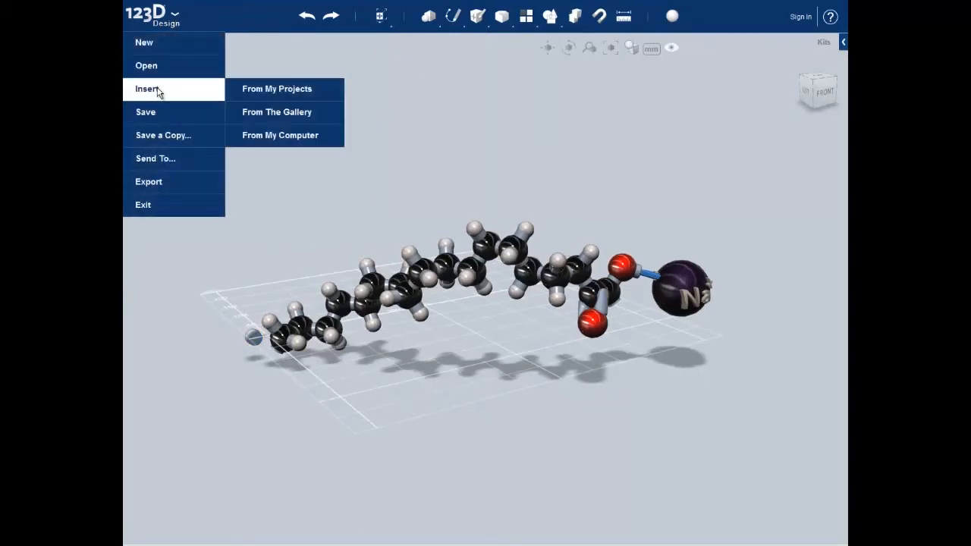
{"action": "left_click", "coordinate": [280, 135]}
{"action": "left_click", "coordinate": [256, 249]}
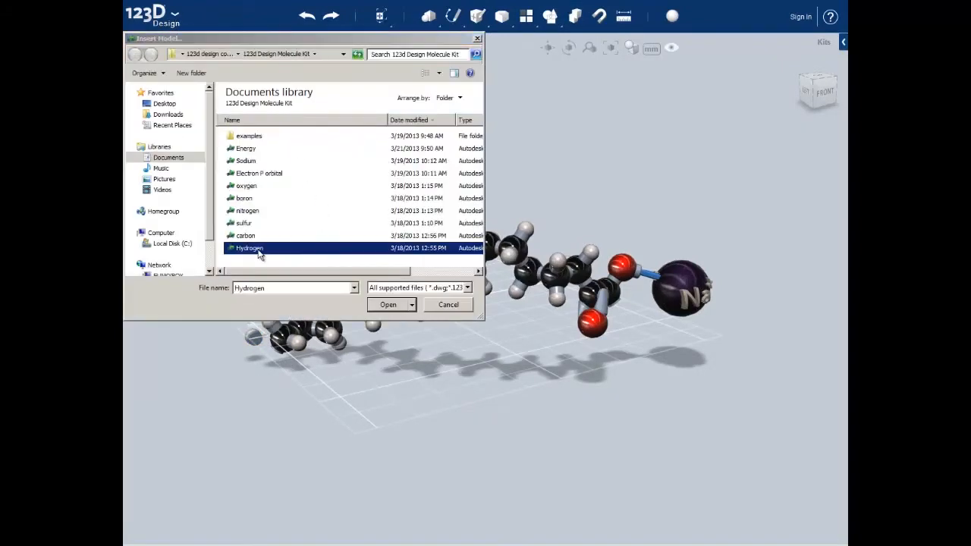
{"action": "left_click", "coordinate": [378, 307]}
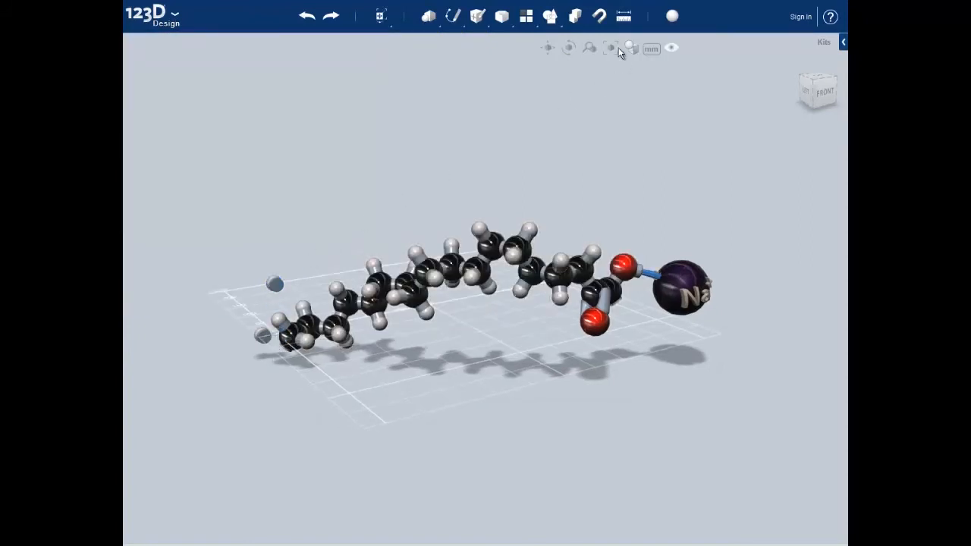
Snap one loose hydrogen atom onto the open bond of the carbon beside the oxygen atoms at the sodium end
{"action": "left_click", "coordinate": [599, 16]}
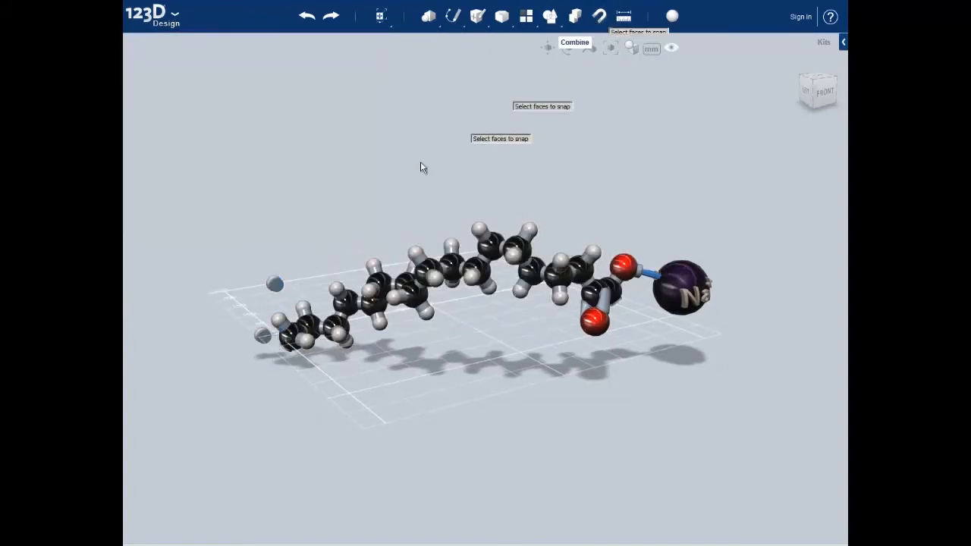
{"action": "left_click", "coordinate": [280, 286]}
{"action": "right_click_drag", "start_coordinate": [353, 212], "coordinate": [328, 198]}
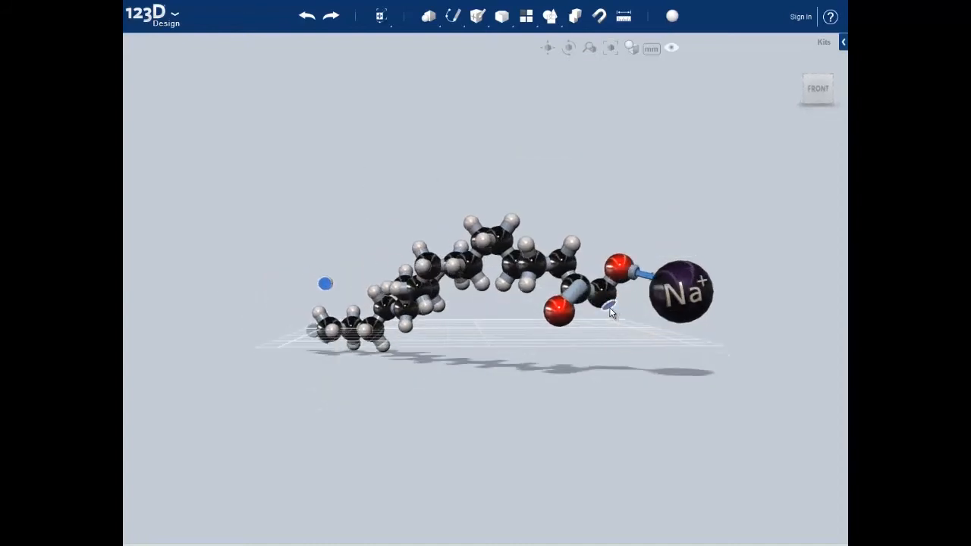
Snap the remaining loose hydrogen atom onto the open bond of the last carbon at the chain's tail end
{"action": "right_click_drag", "start_coordinate": [508, 373], "coordinate": [538, 364]}
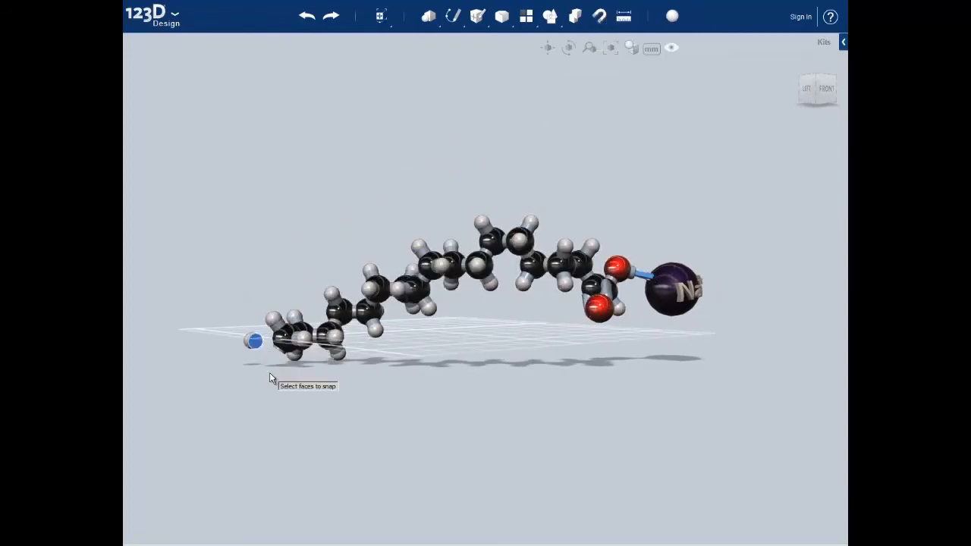
{"action": "scroll", "coordinate": [270, 373], "scroll_direction": "up", "scroll_amount": 6}
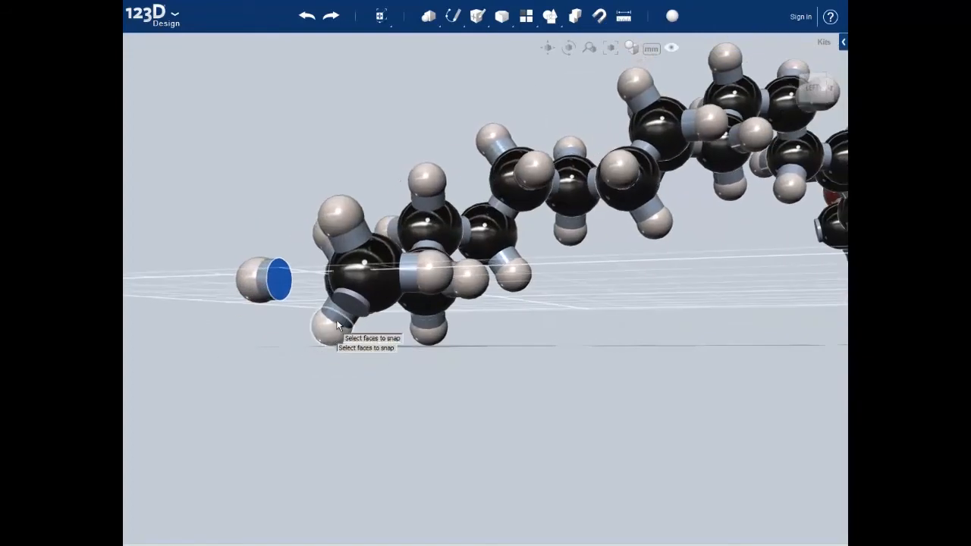
{"action": "left_click", "coordinate": [350, 303]}
{"action": "right_click_drag", "start_coordinate": [413, 340], "coordinate": [557, 371]}
{"action": "scroll", "coordinate": [488, 347], "scroll_direction": "down", "scroll_amount": 5}
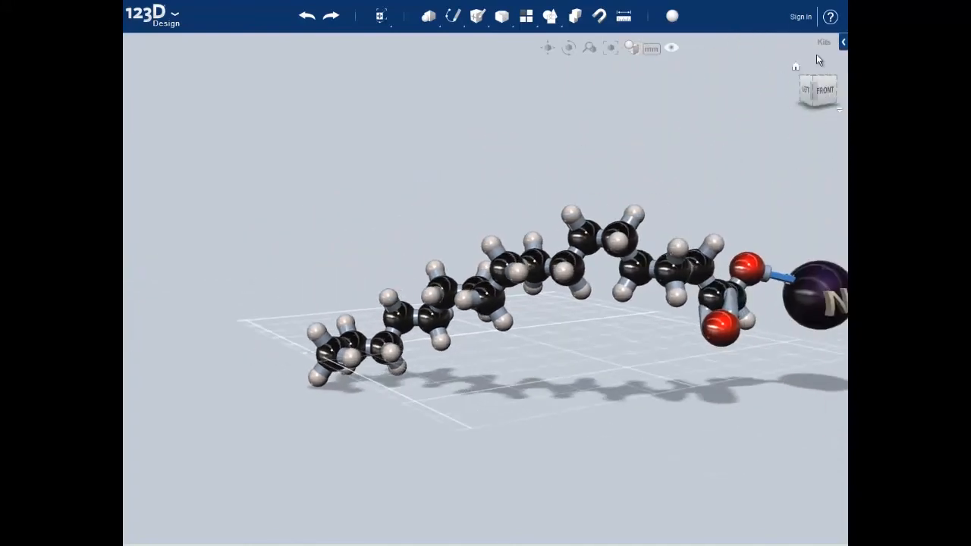
{"action": "left_click", "coordinate": [796, 67]}
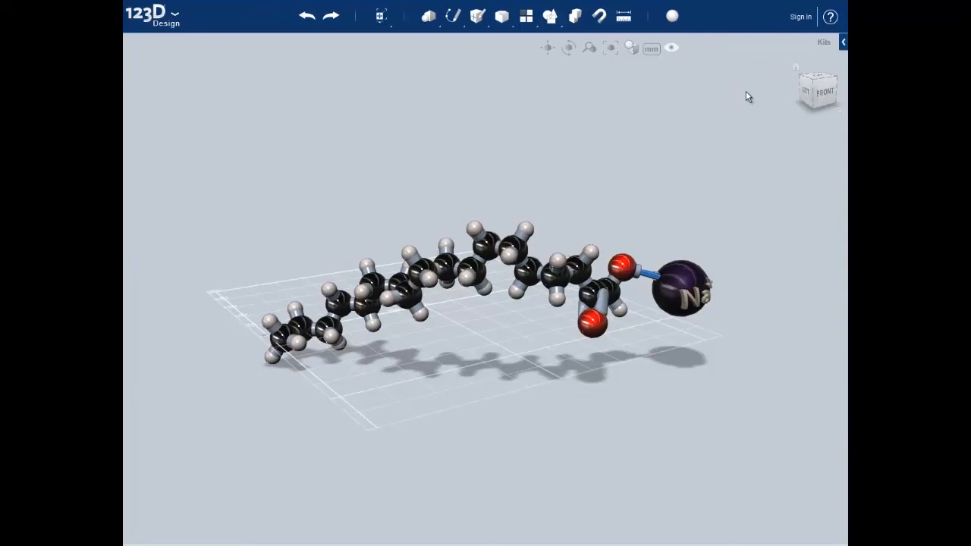